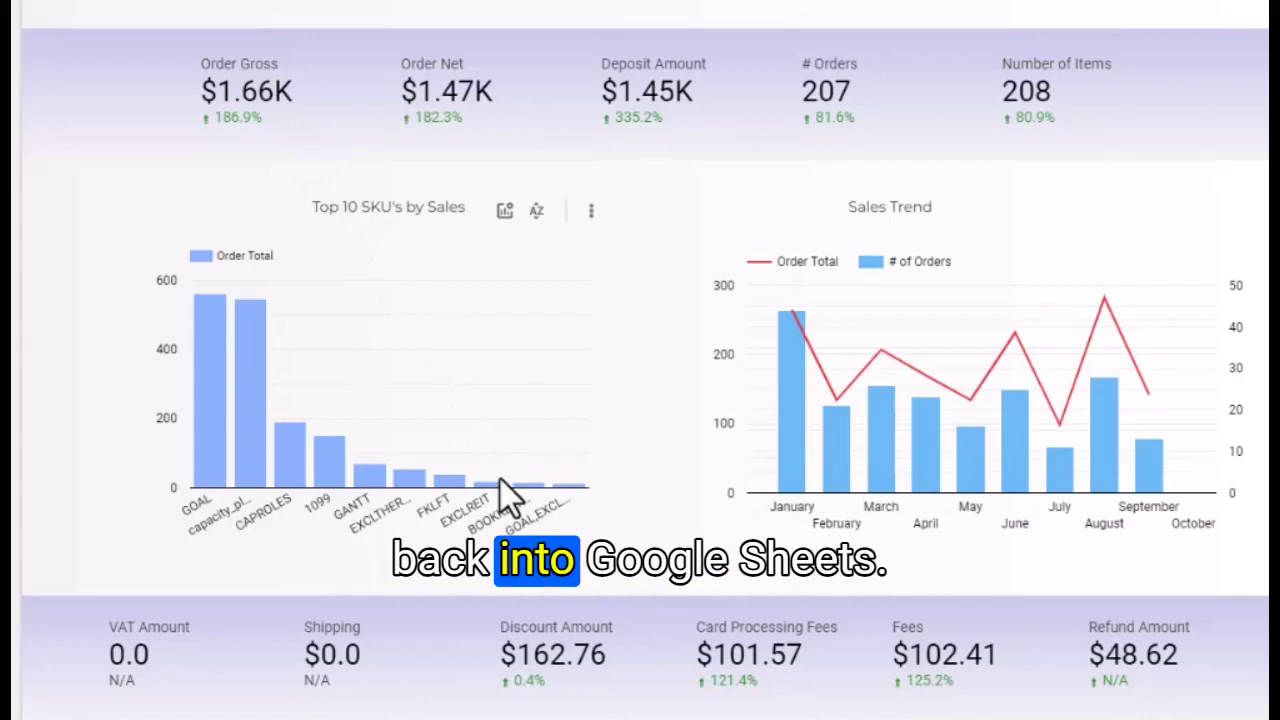
# Step: Filter the whole dashboard to the GOAL product
pyautogui.scroll(-1, 500, 479)
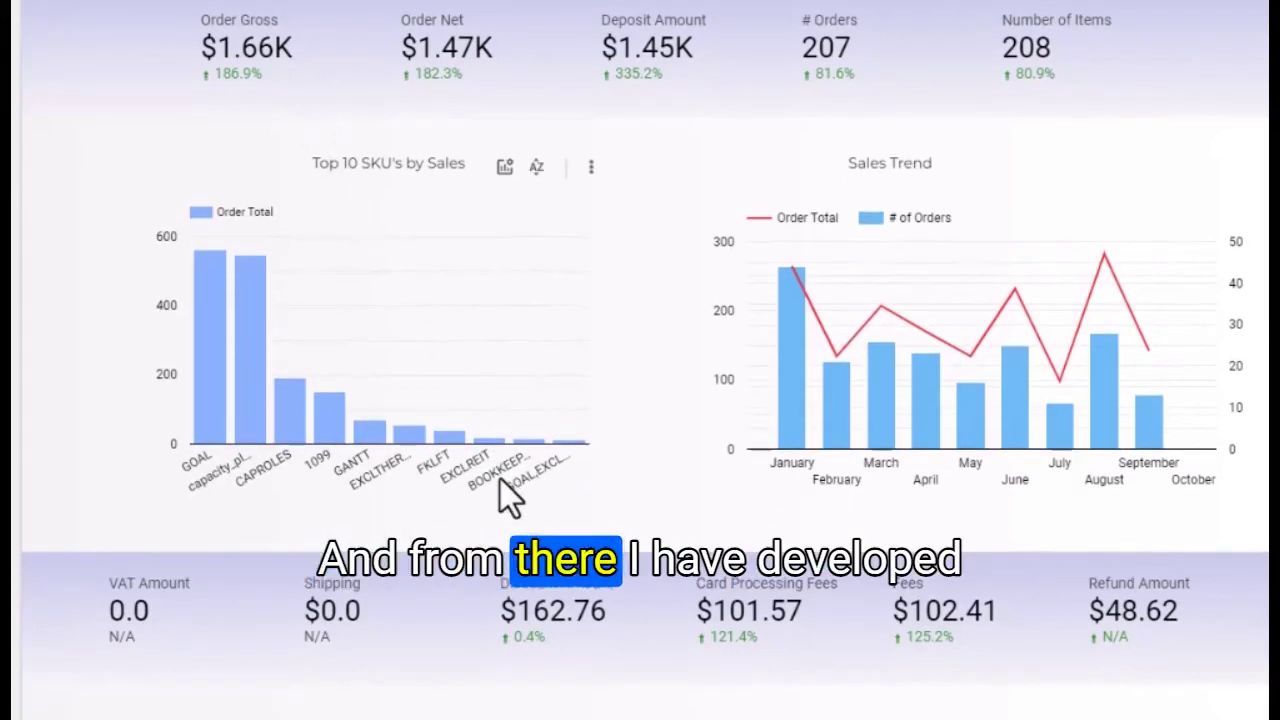
pyautogui.scroll(1, 500, 479)
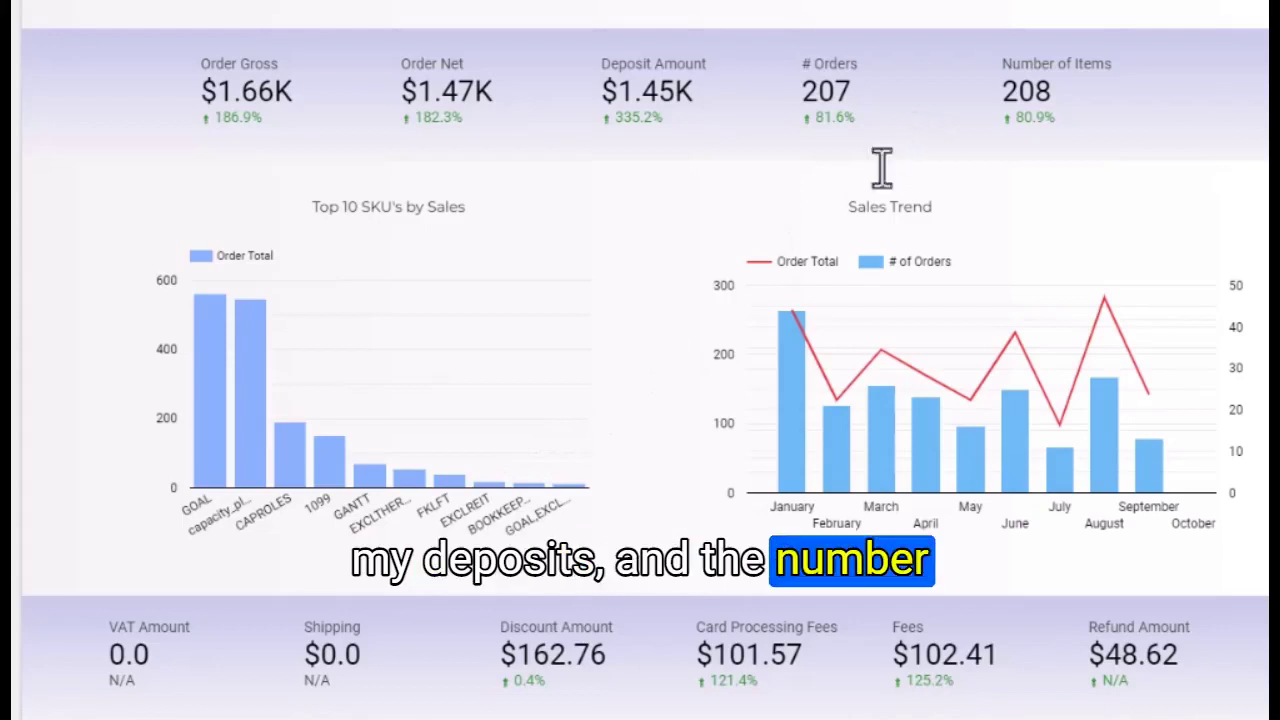
pyautogui.scroll(-1, 574, 578)
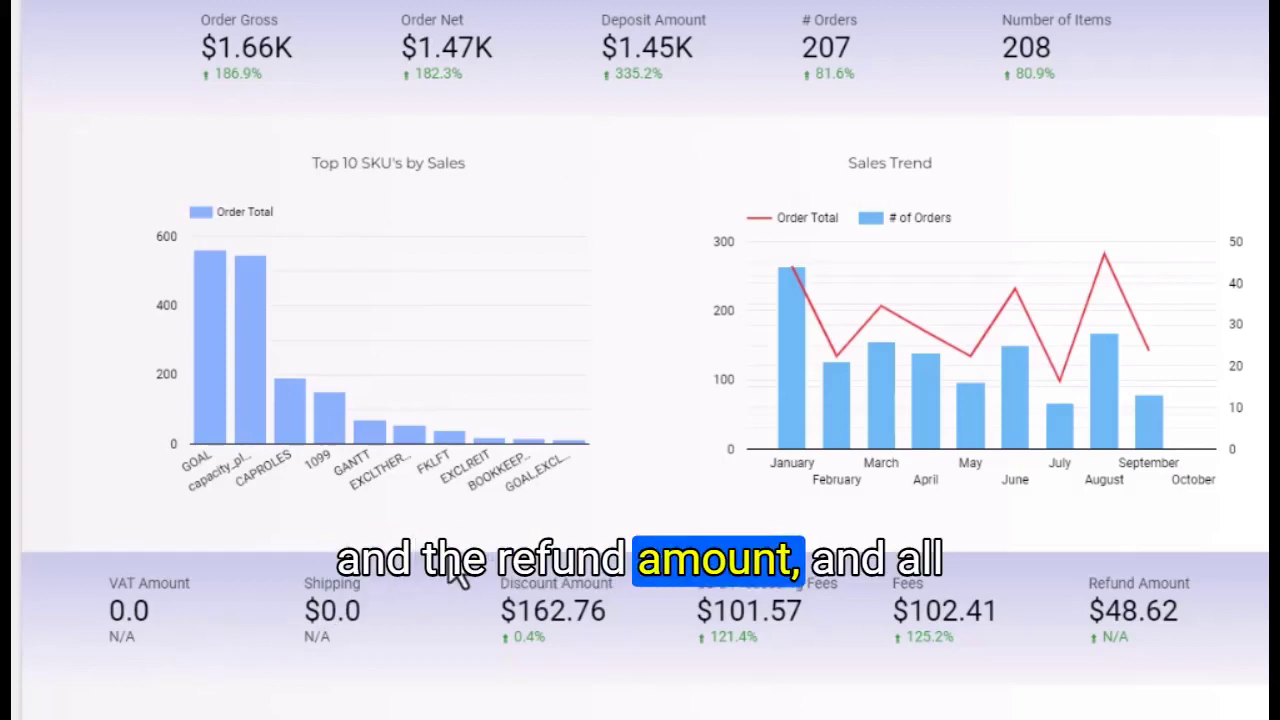
pyautogui.scroll(1, 458, 578)
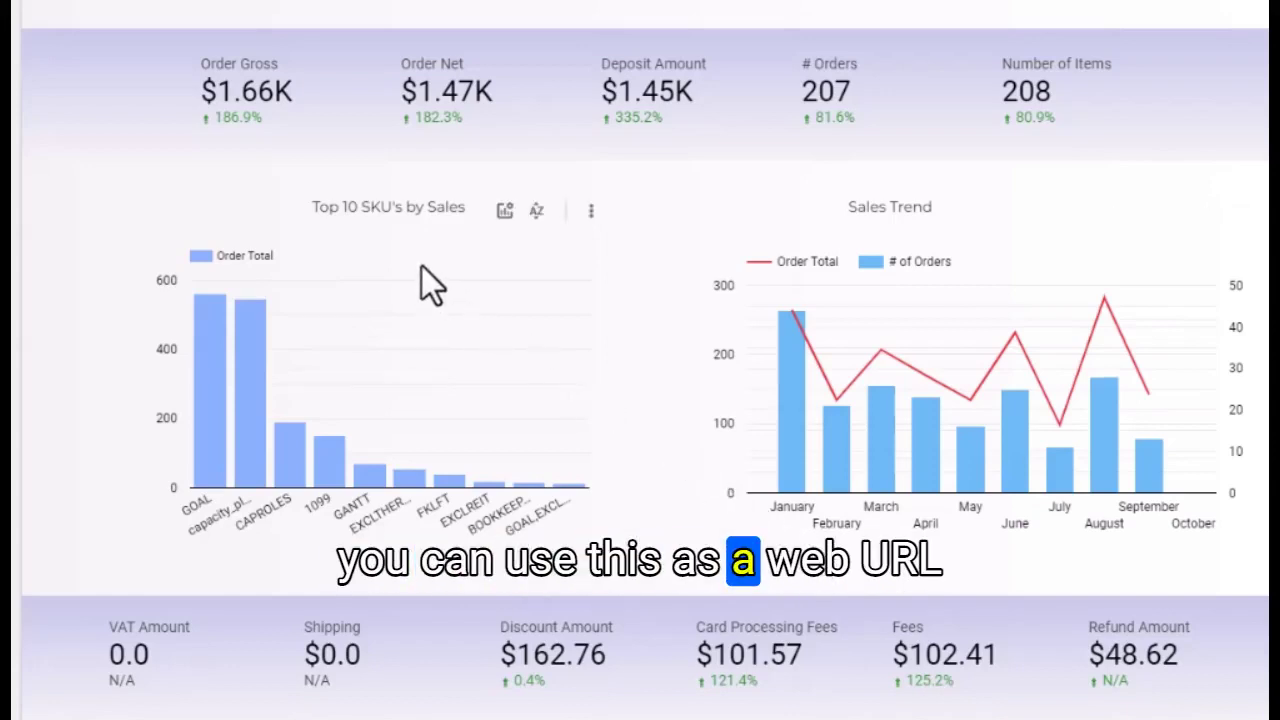
pyautogui.click(208, 416)
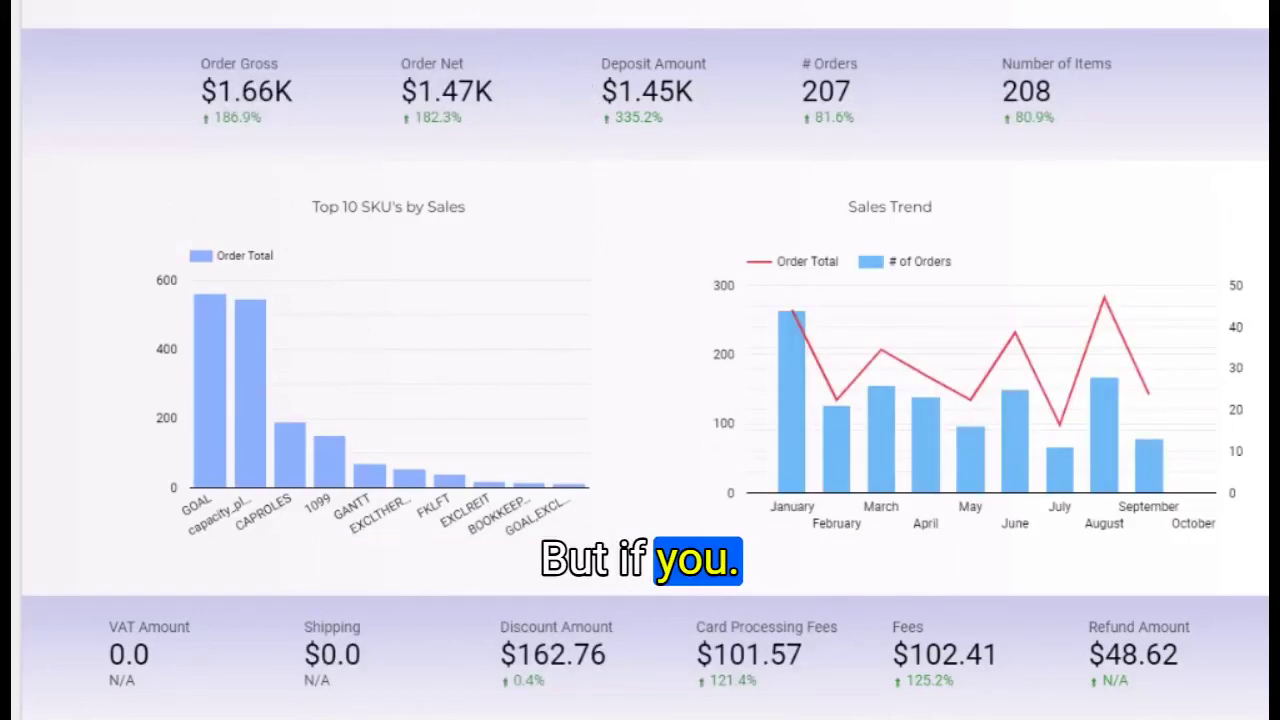
# Step: Set the dashboard date range to the Last year preset (2021) and apply it
pyautogui.click(435, 6)
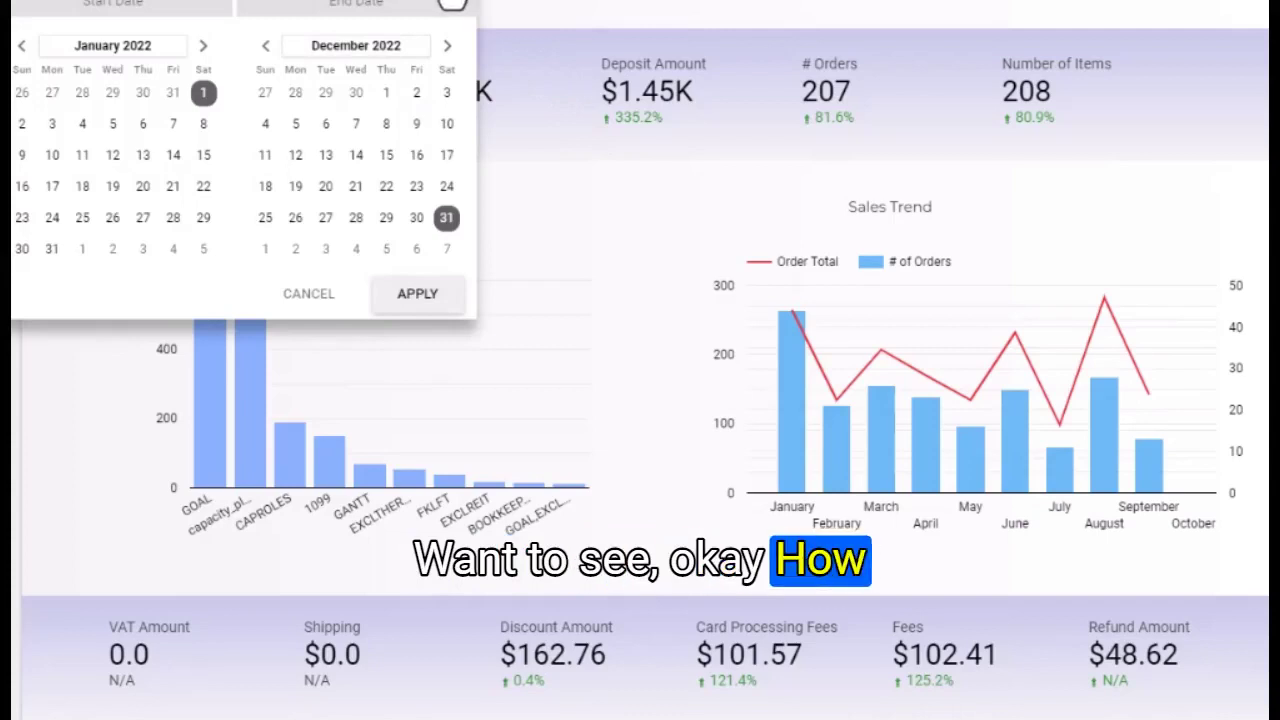
pyautogui.click(452, 2)
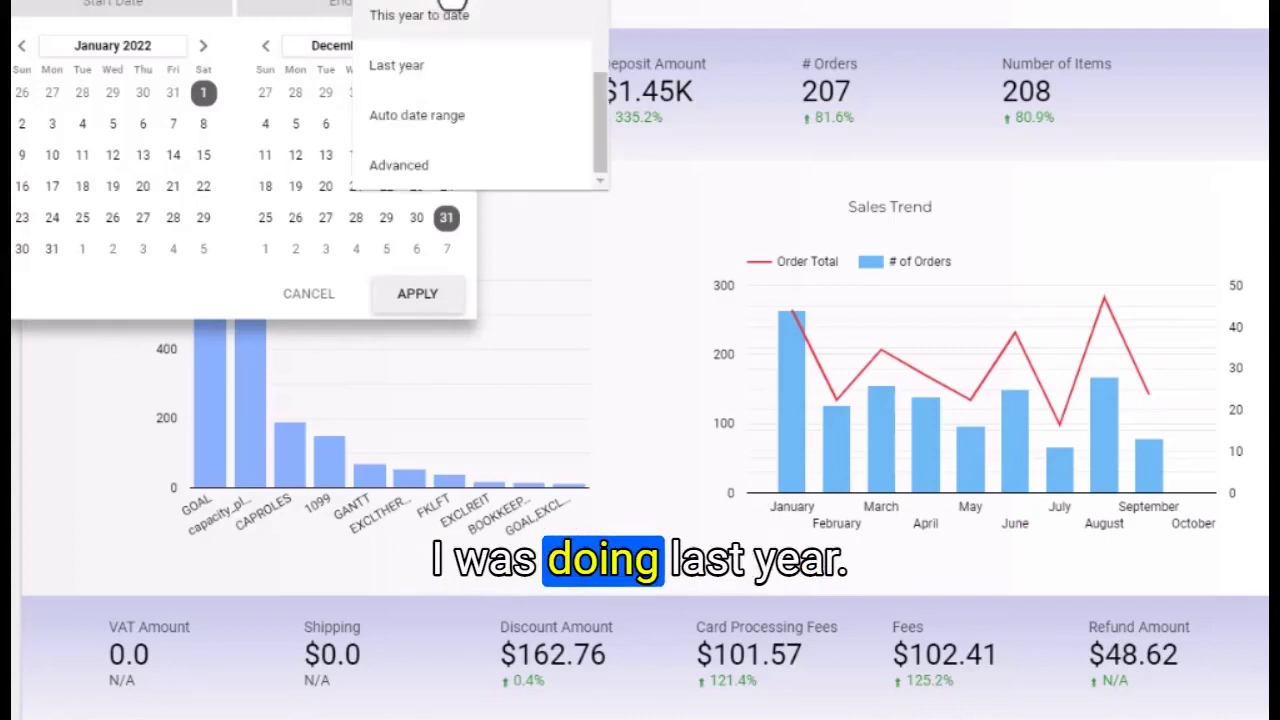
pyautogui.click(424, 72)
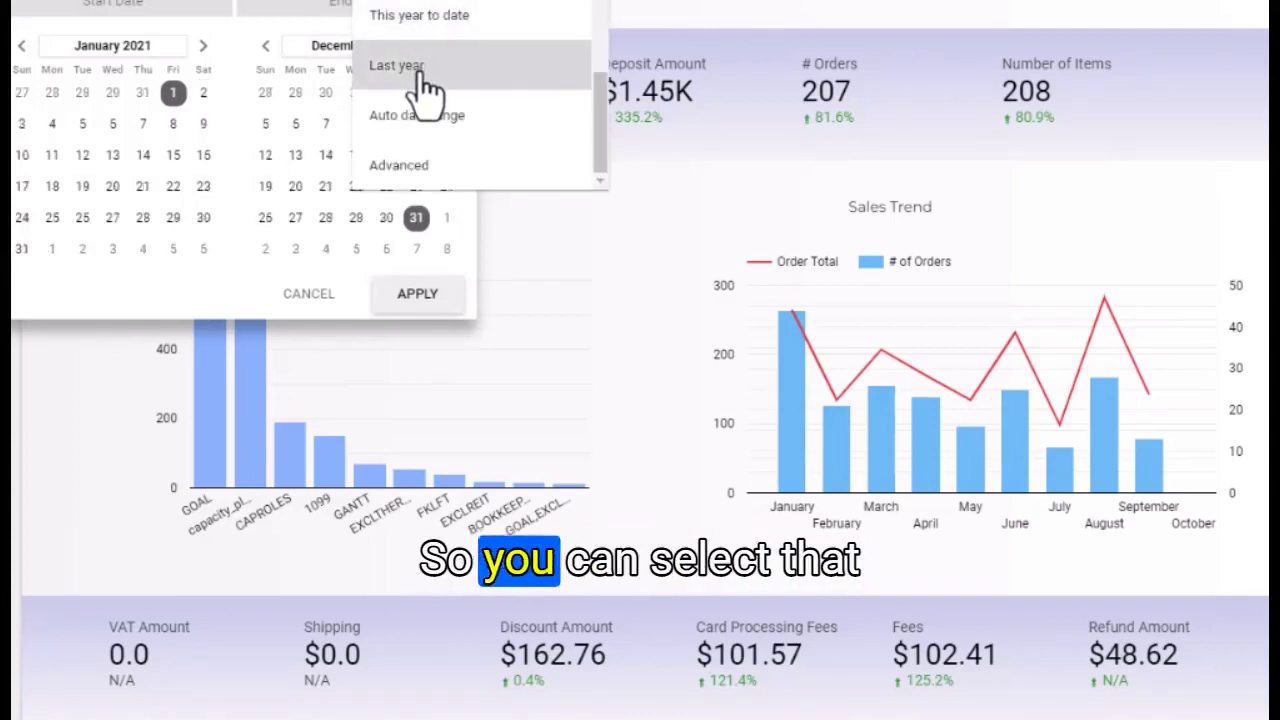
pyautogui.click(419, 298)
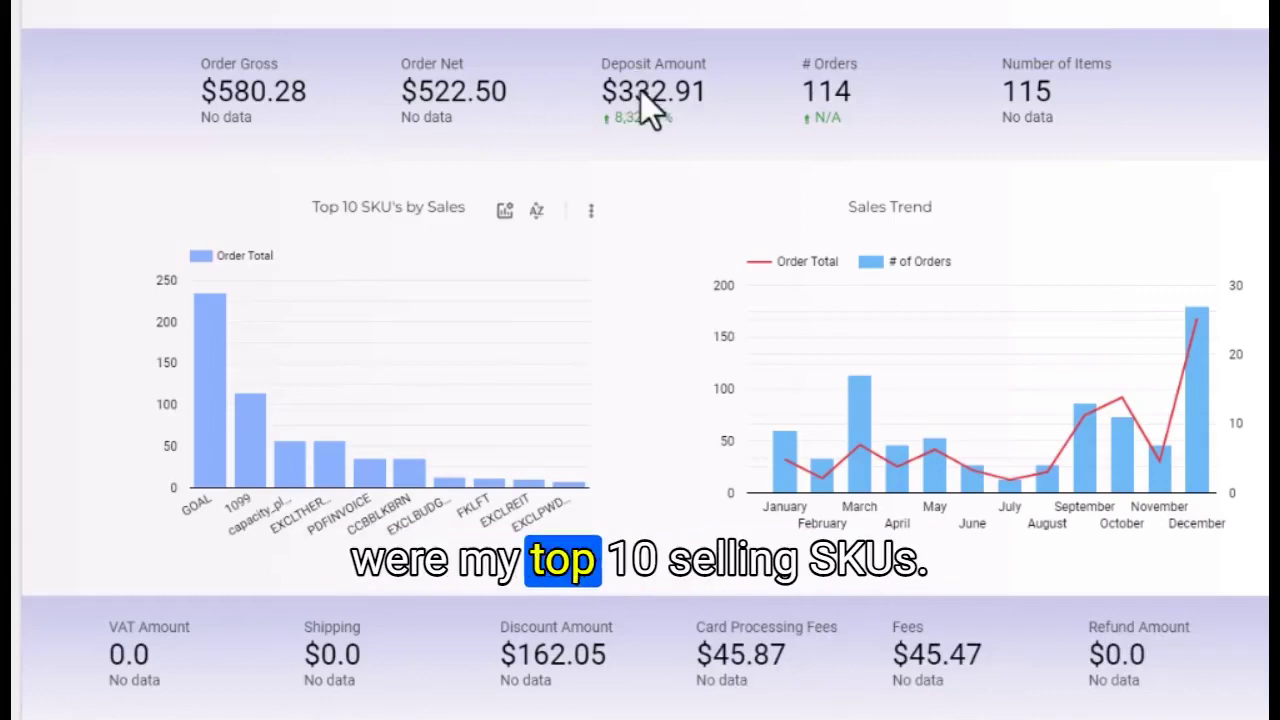
pyautogui.scroll(-1, 640, 110)
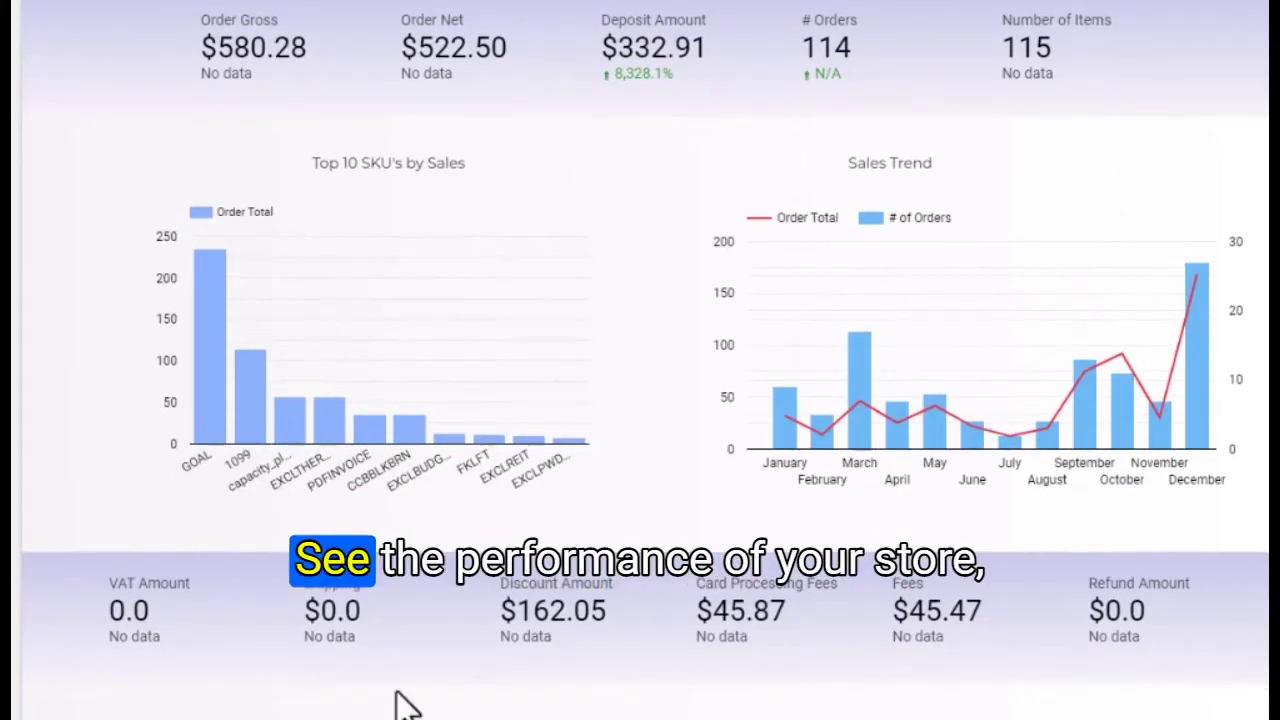
pyautogui.scroll(1, 400, 703)
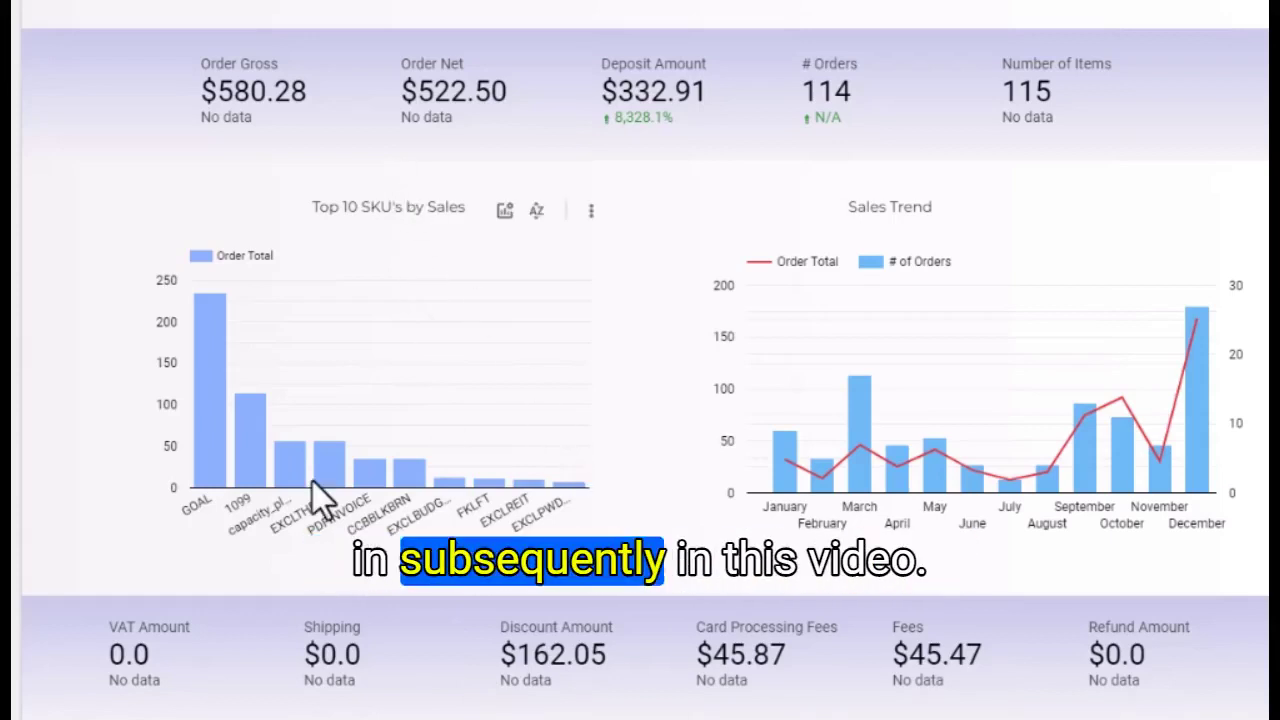
pyautogui.moveTo(313, 484)
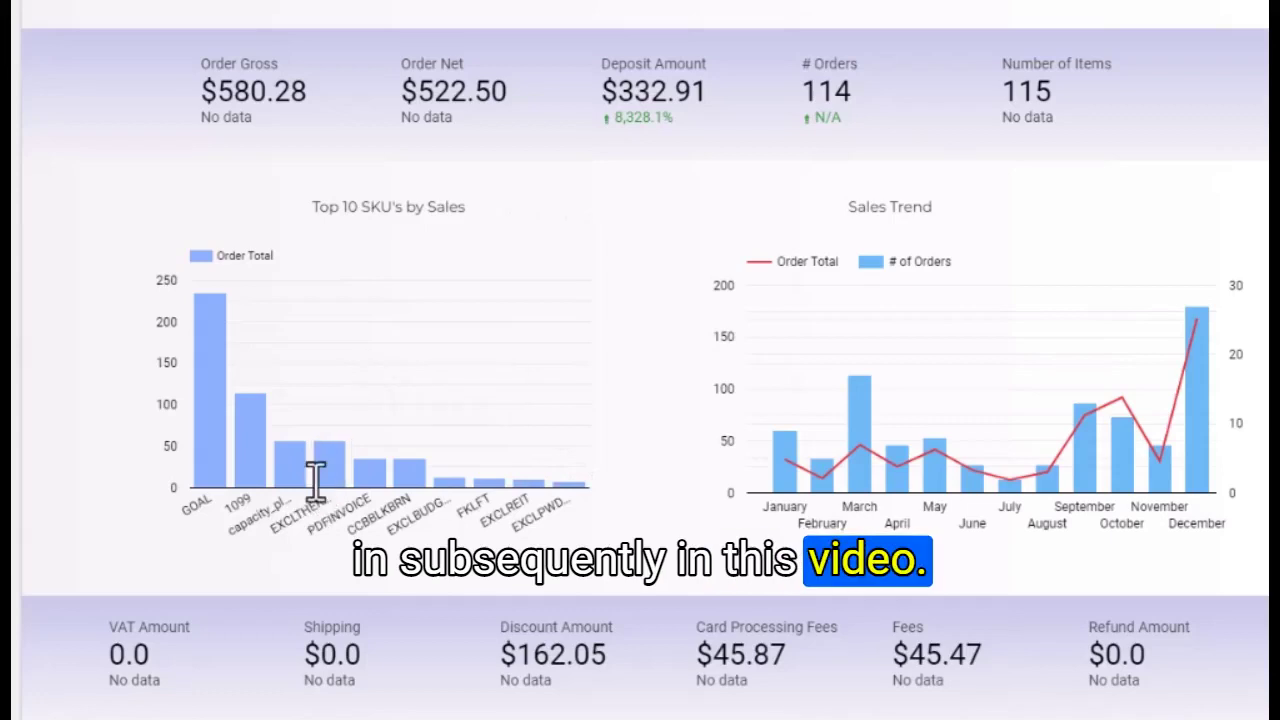
pyautogui.scroll(-1, 316, 484)
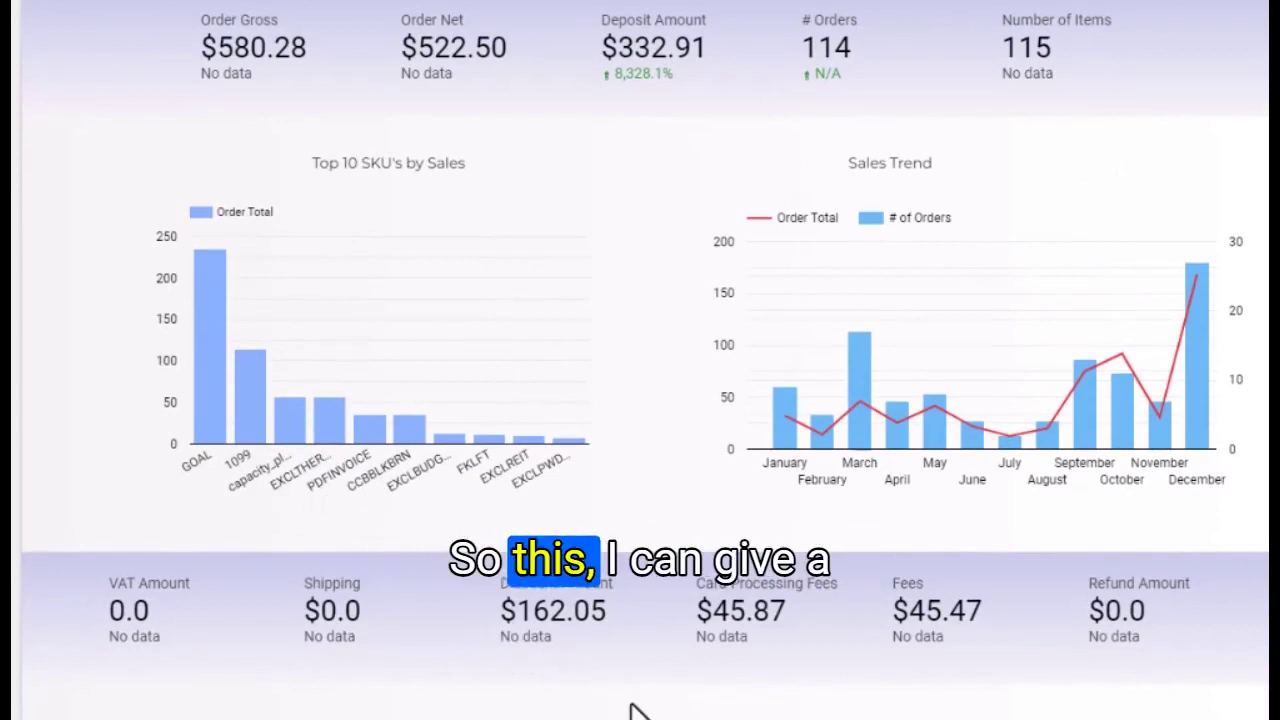
pyautogui.scroll(1, 632, 712)
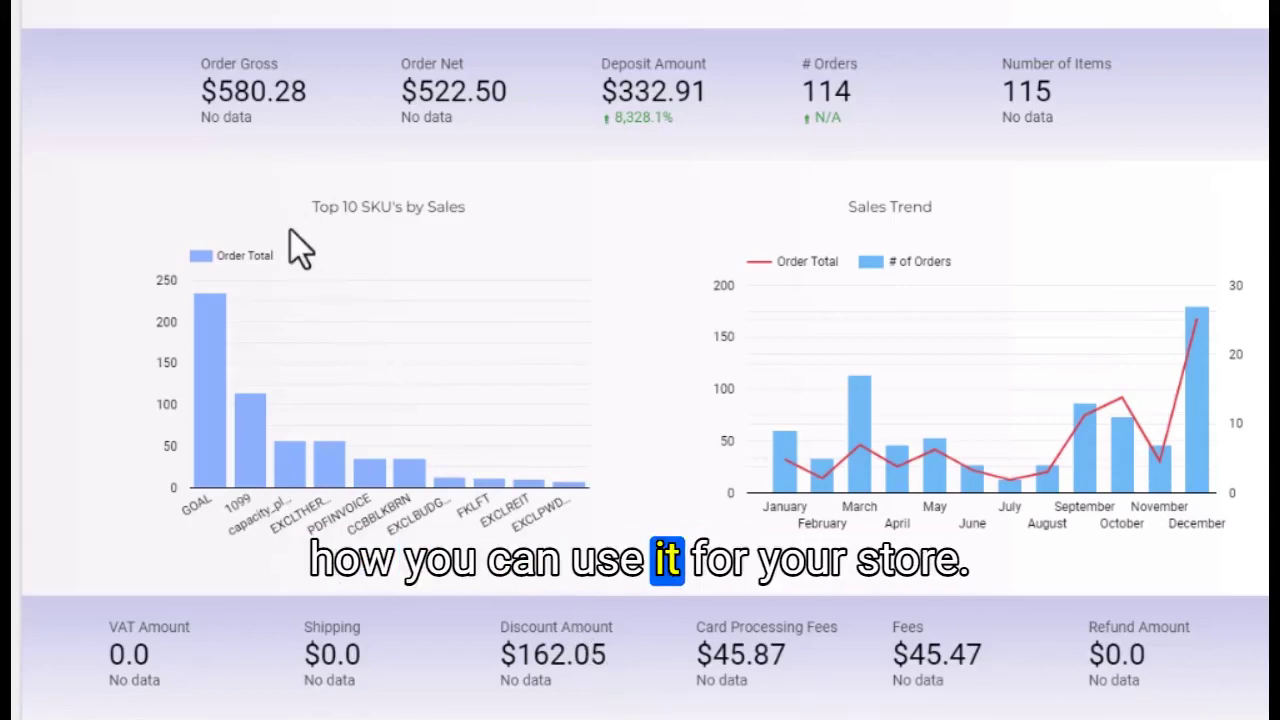
pyautogui.scroll(-1, 290, 229)
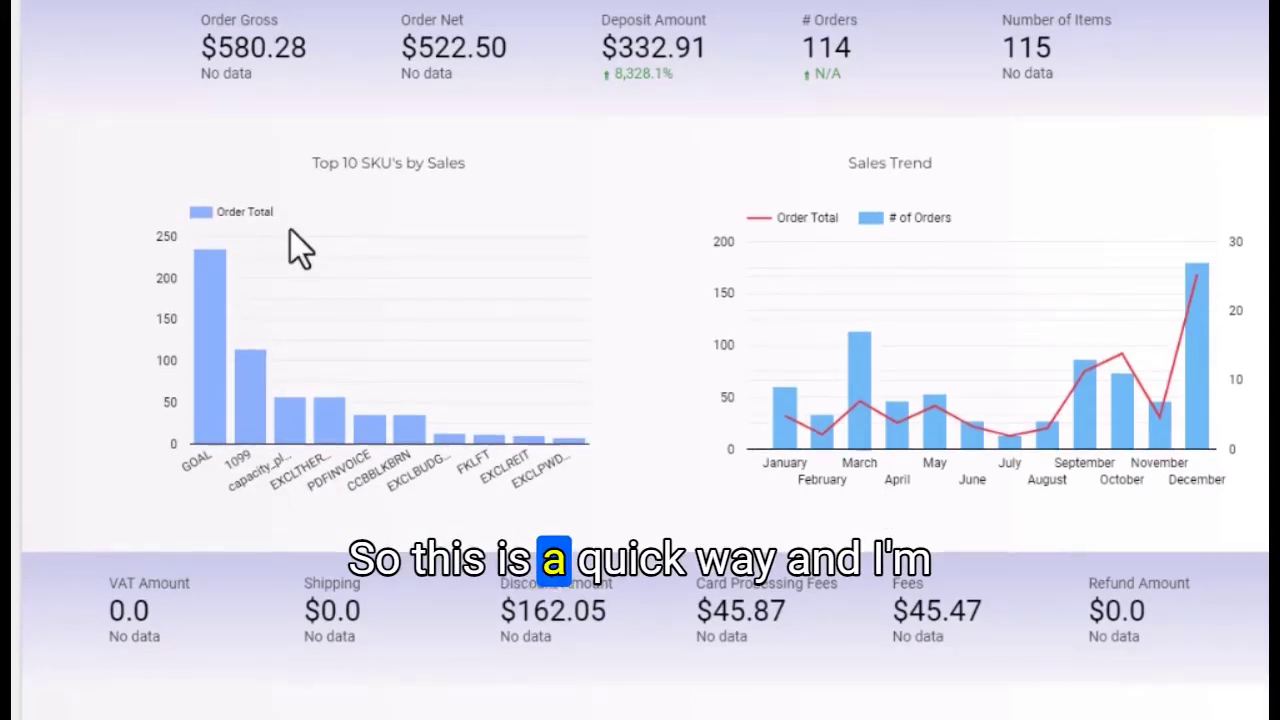
pyautogui.scroll(1, 645, 360)
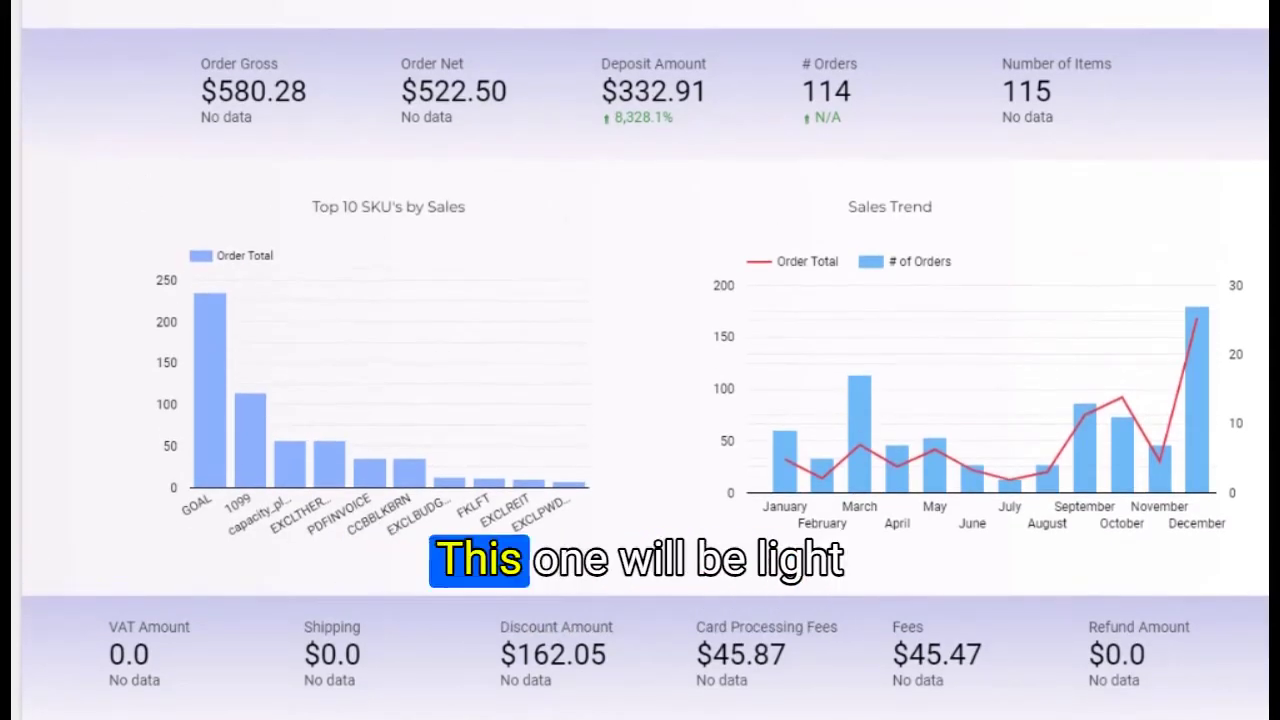
pyautogui.scroll(-1, 674, 597)
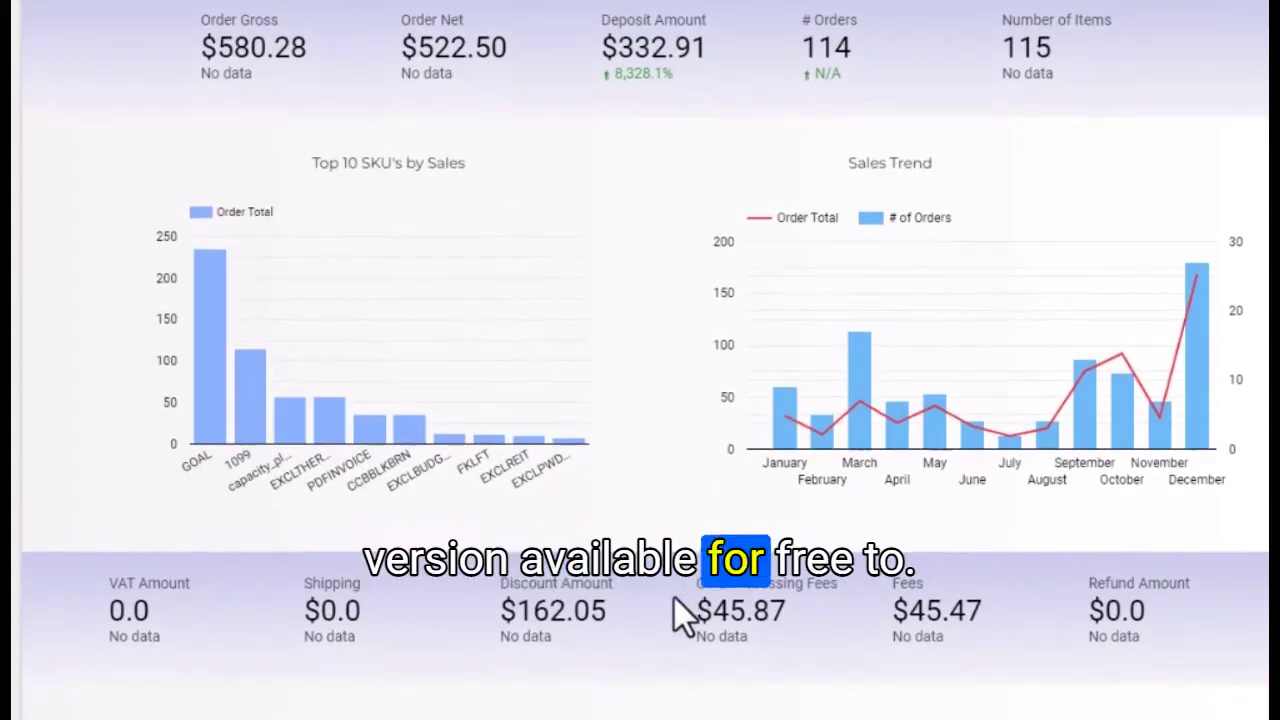
pyautogui.scroll(1, 674, 597)
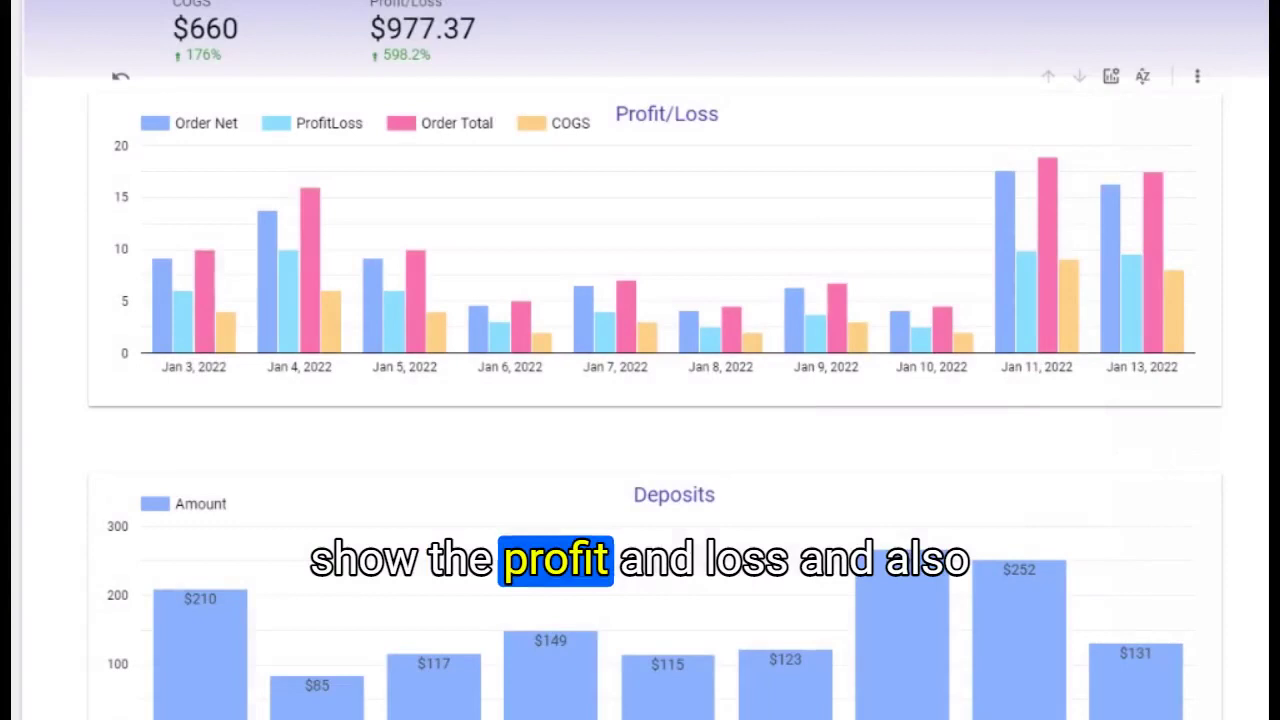
# Step: Scroll down to the Profit/Loss bars for Jan 3–13, 2022 and the deposits chart below
pyautogui.scroll(-1, 646, 360)
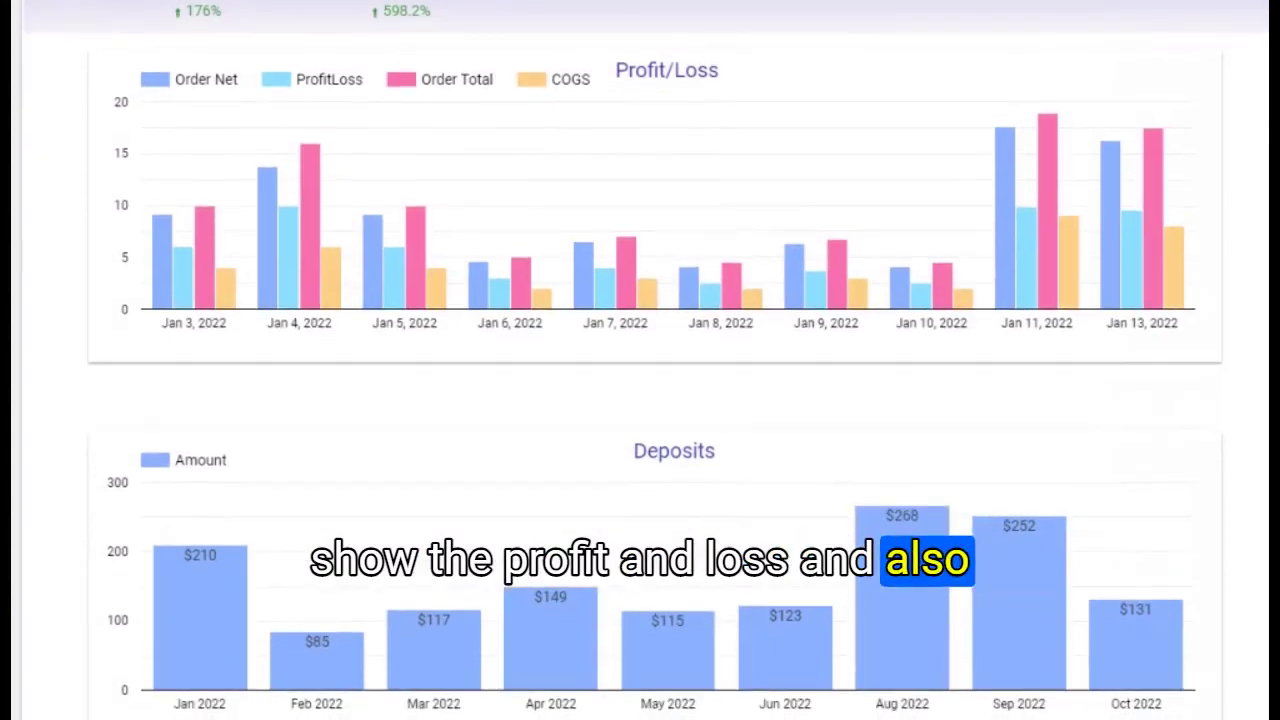
pyautogui.moveTo(230, 540)
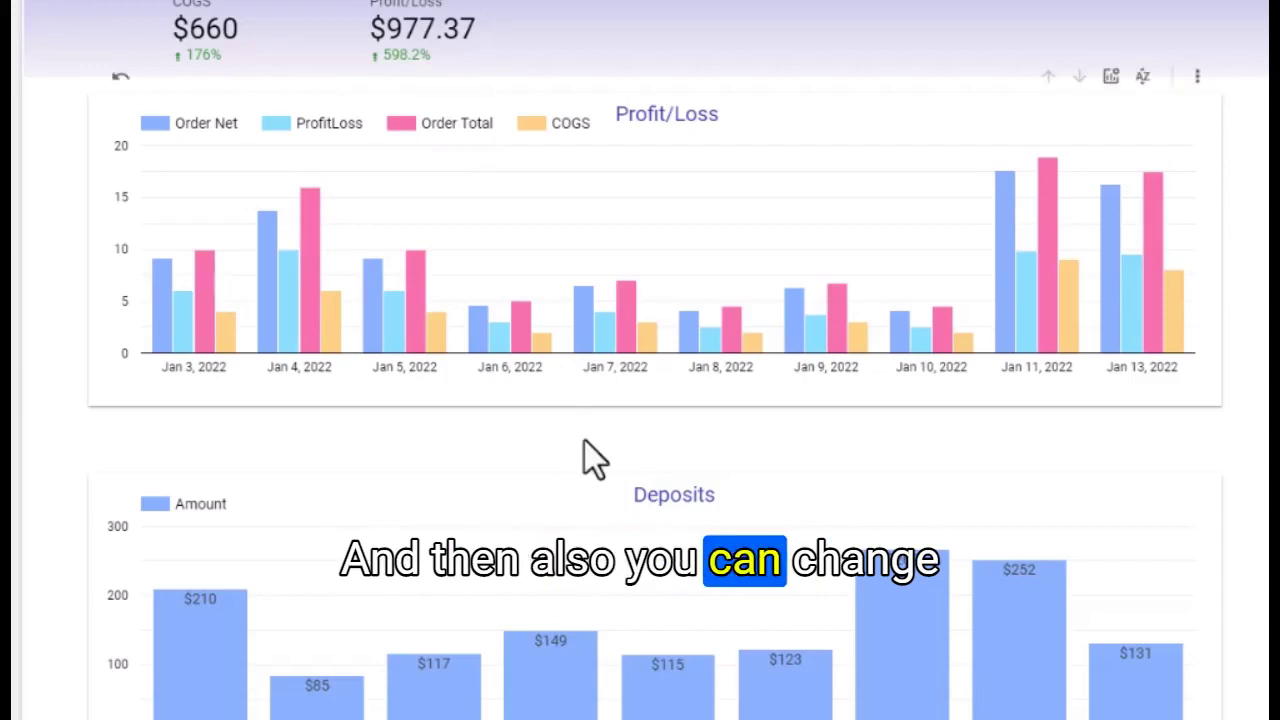
# Step: Uncheck COGS and Order Total in the Profit/Loss chart's optional metrics
pyautogui.click(1111, 76)
pyautogui.click(1134, 187)
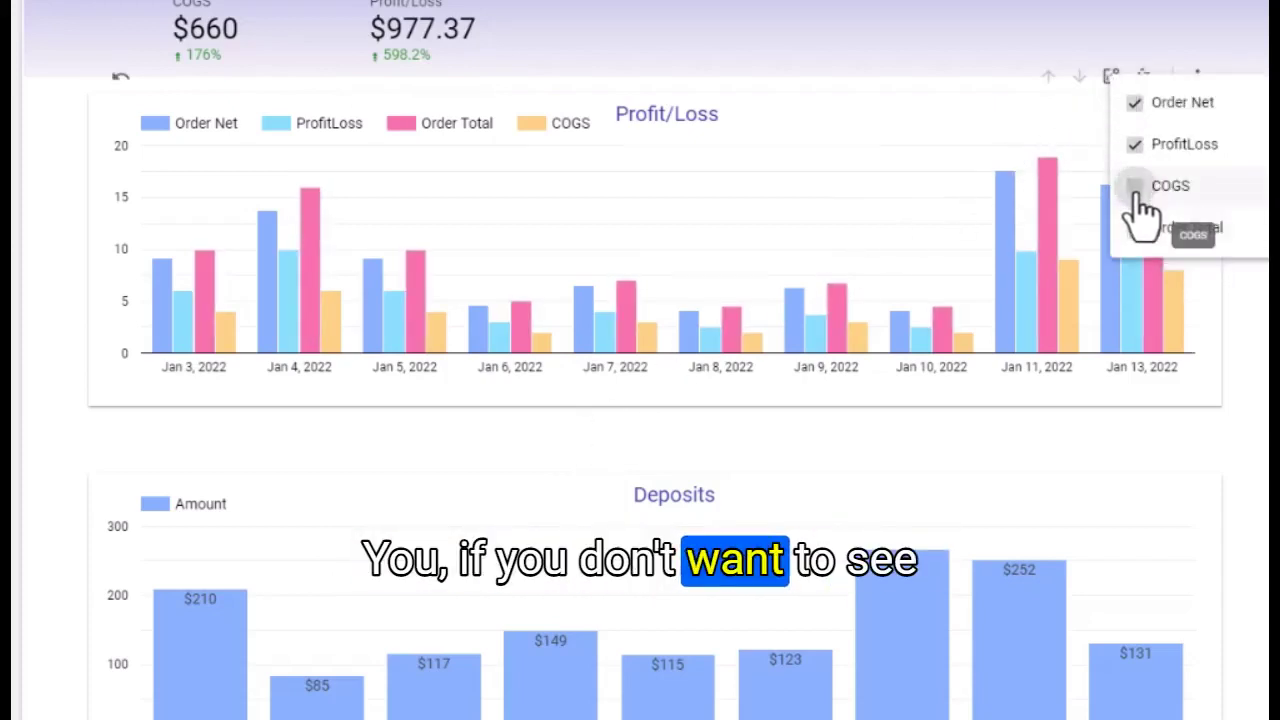
pyautogui.click(1134, 228)
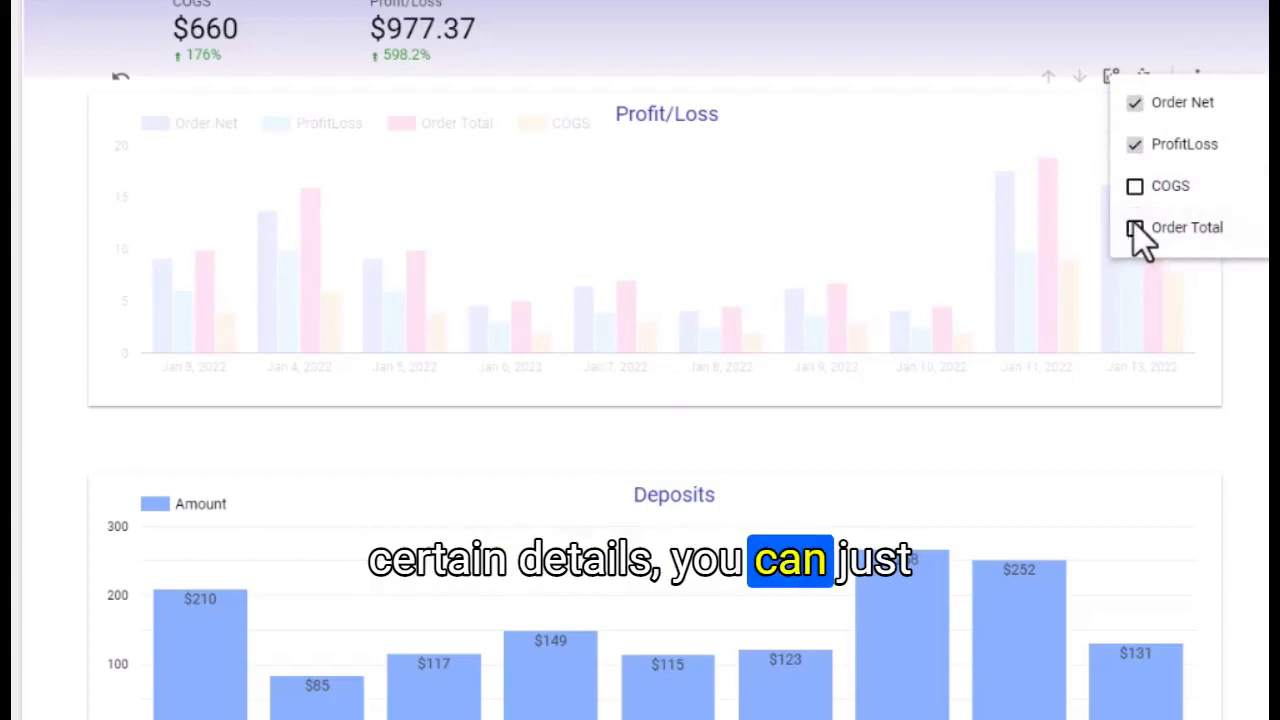
pyautogui.click(927, 27)
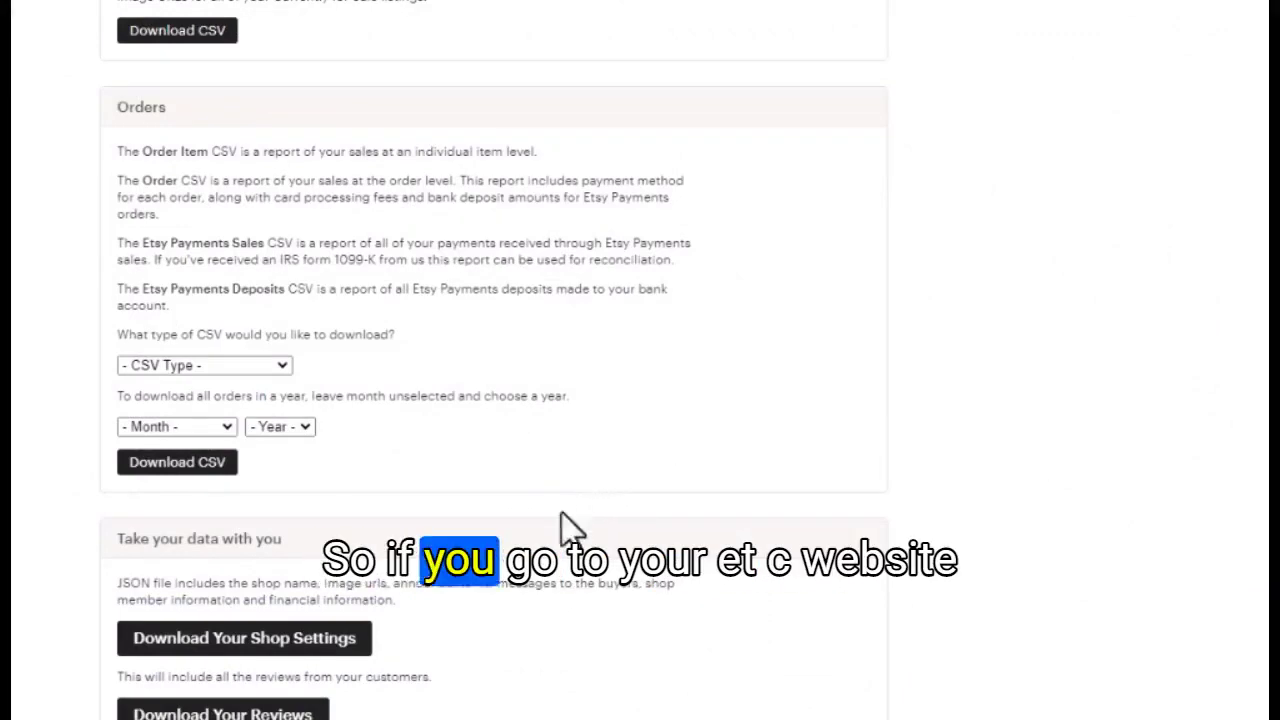
# Step: Set the Order Items CSV export with no month and year 2021
pyautogui.scroll(2, 532, 553)
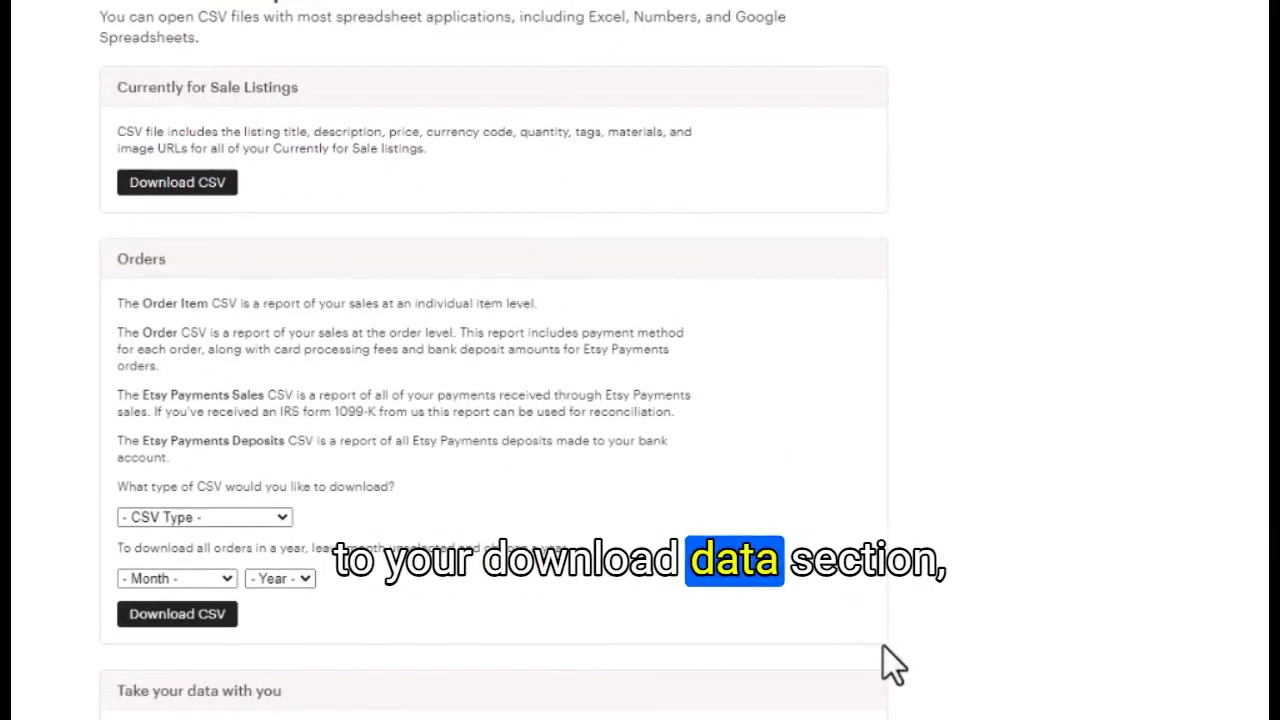
pyautogui.scroll(-2, 883, 646)
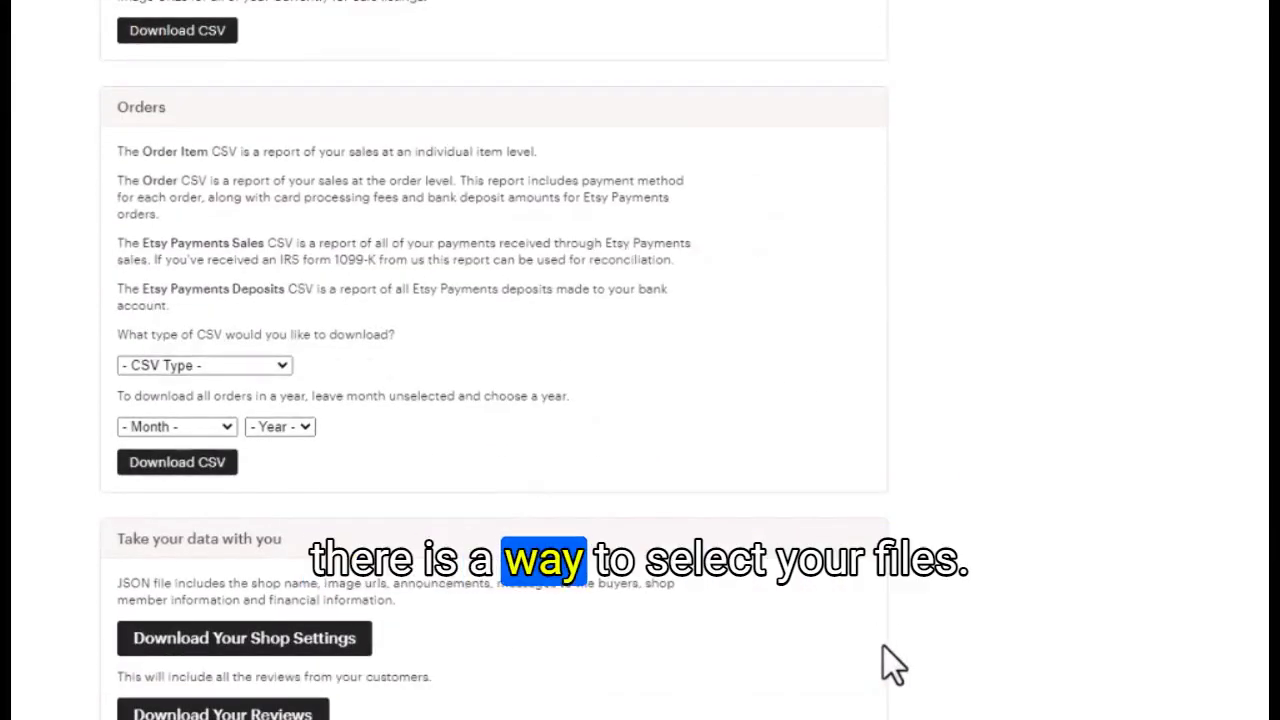
pyautogui.click(259, 368)
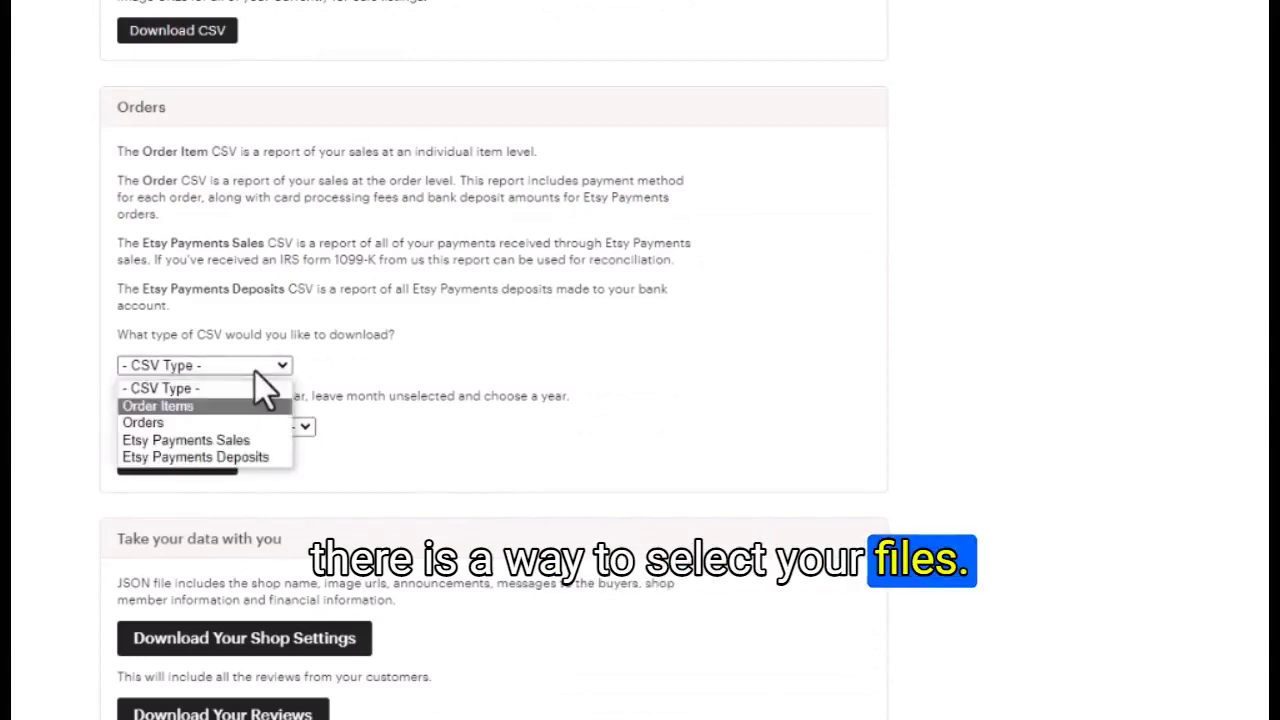
pyautogui.click(578, 408)
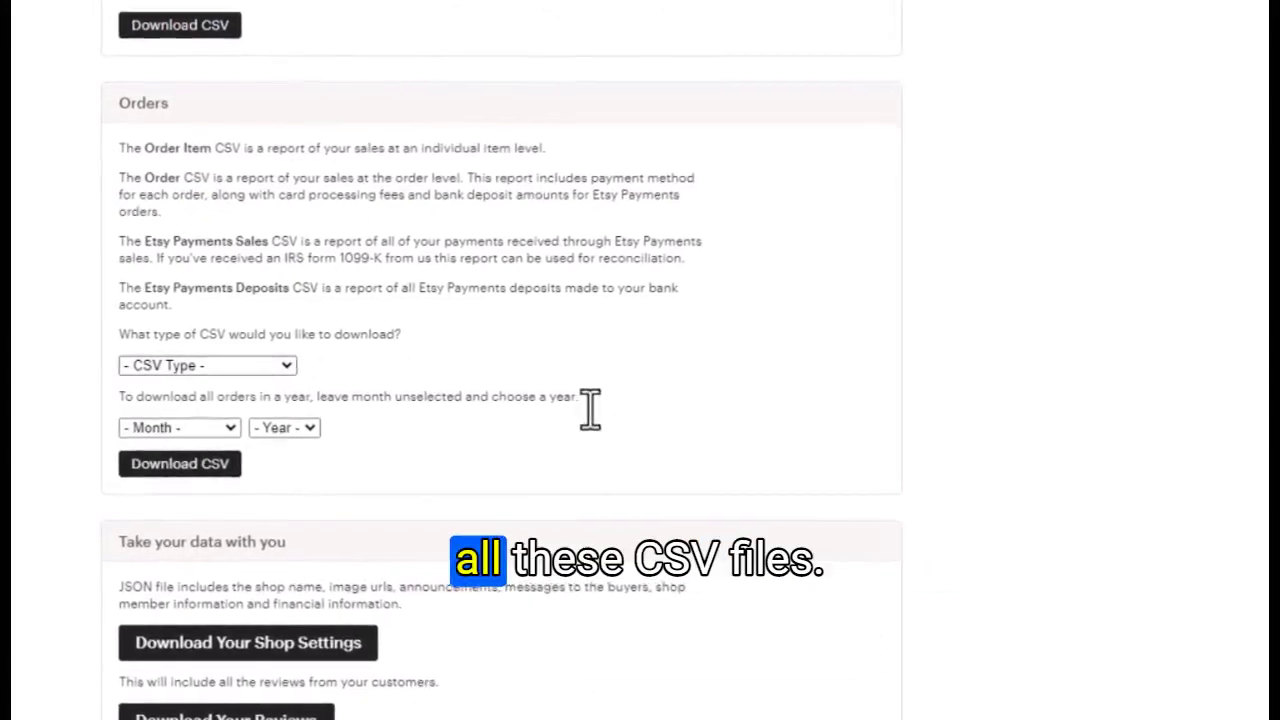
pyautogui.click(274, 366)
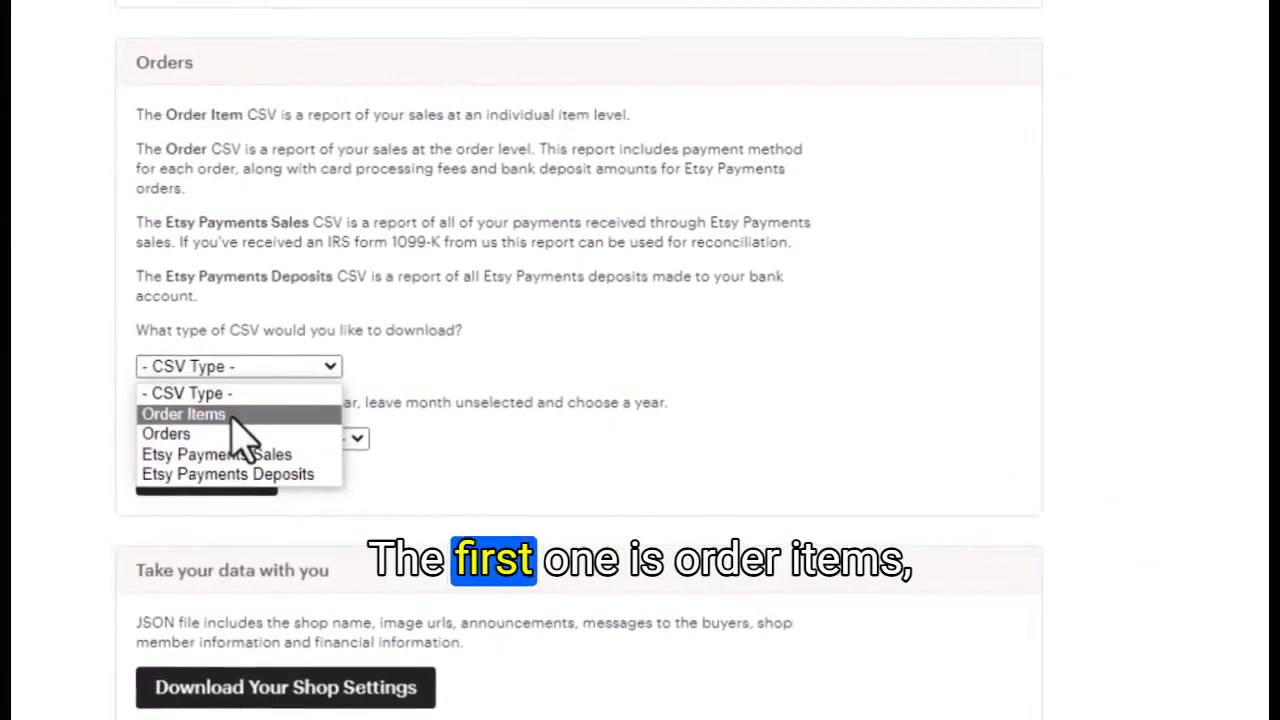
pyautogui.click(215, 410)
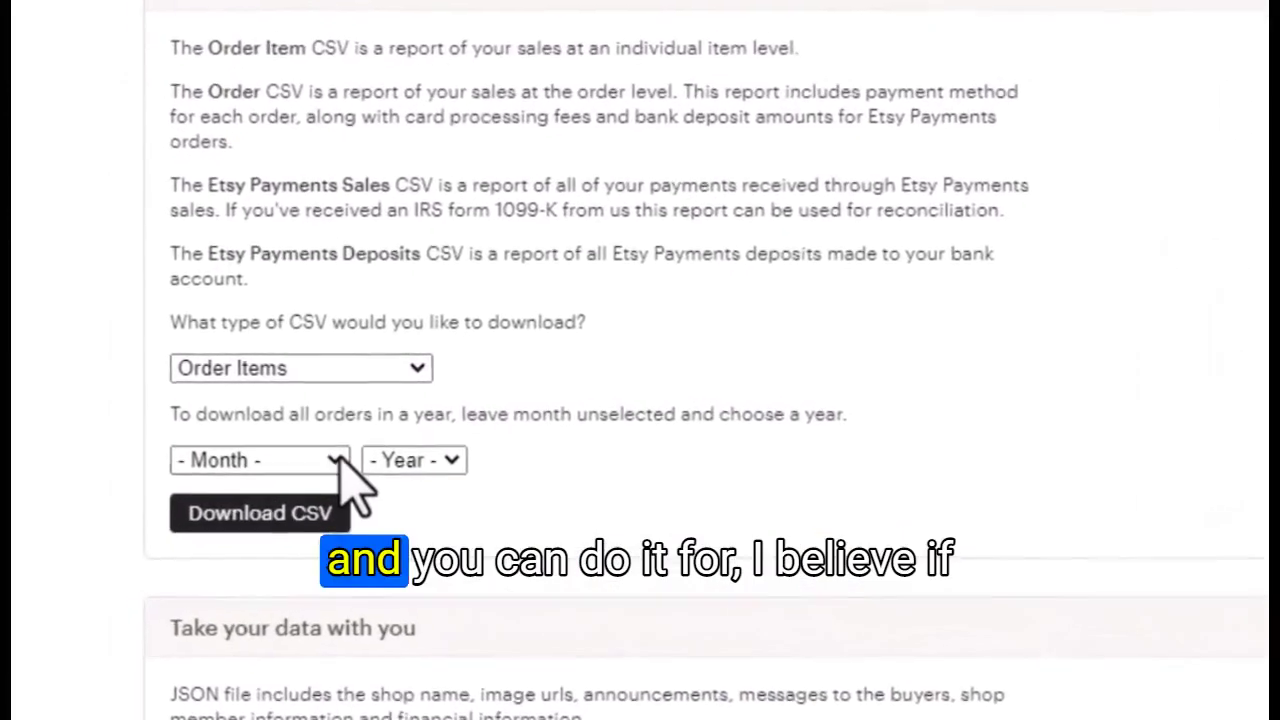
pyautogui.click(370, 469)
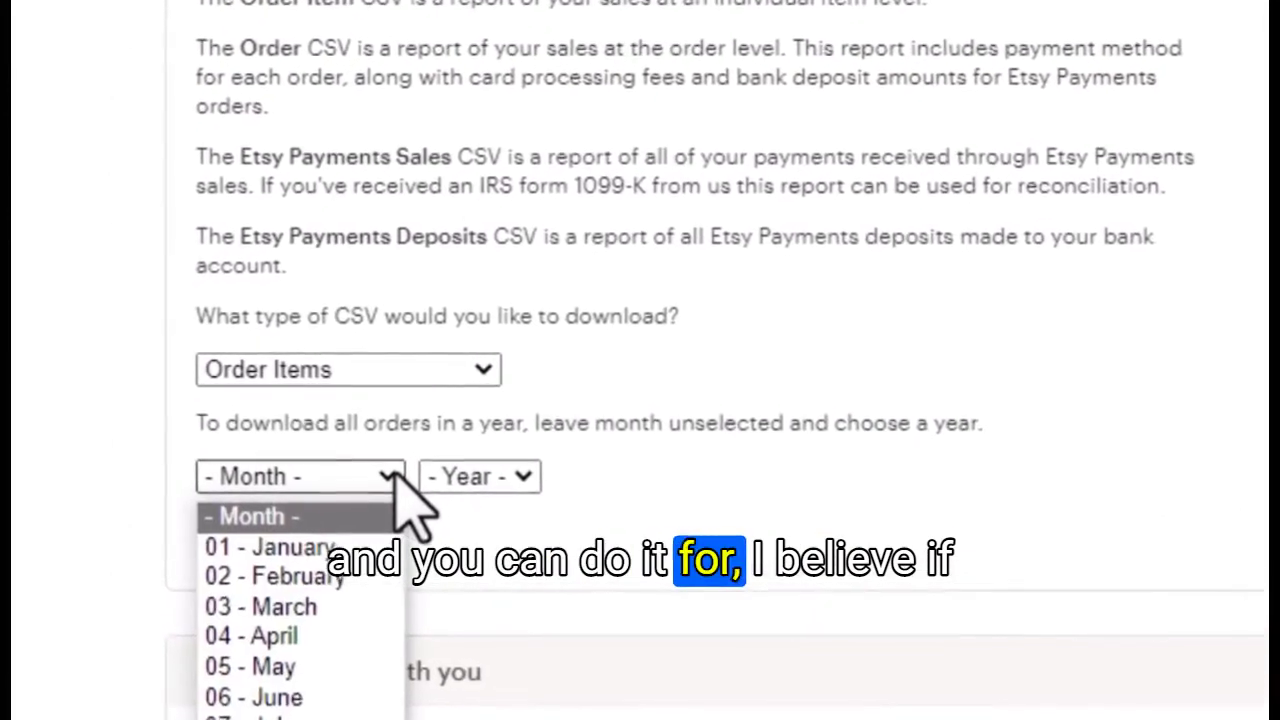
pyautogui.click(374, 472)
pyautogui.click(540, 481)
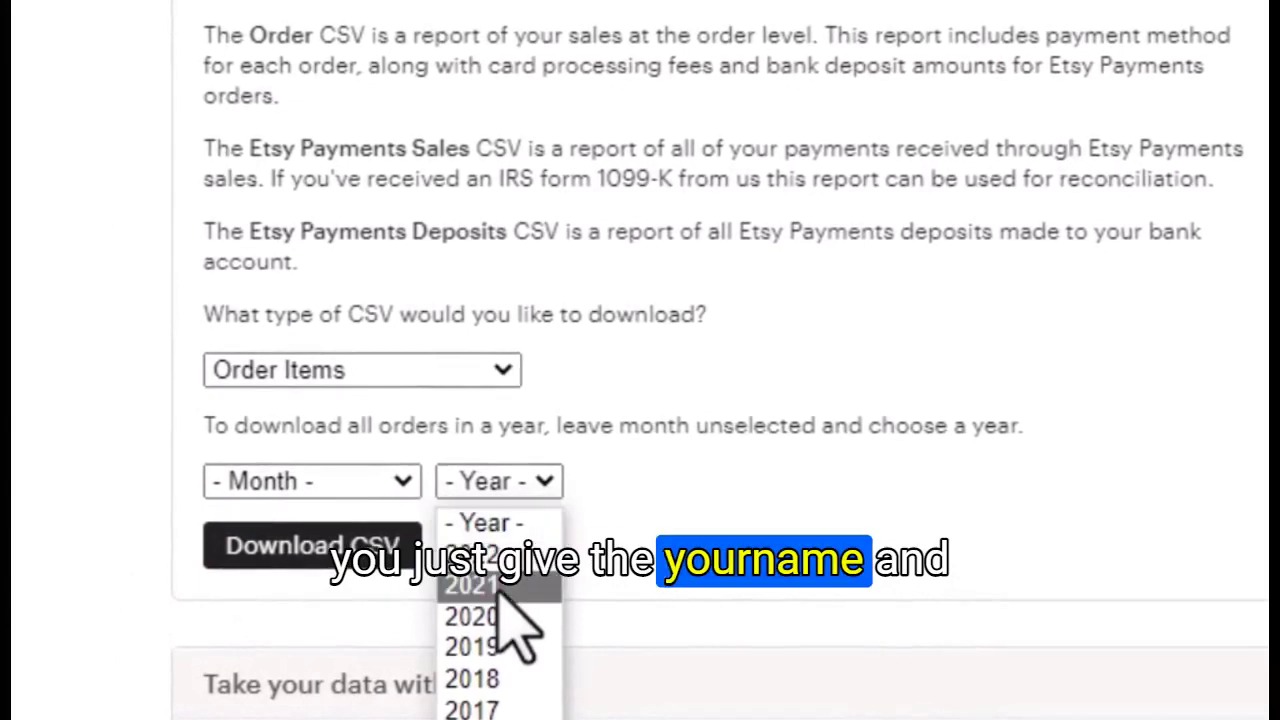
pyautogui.click(510, 583)
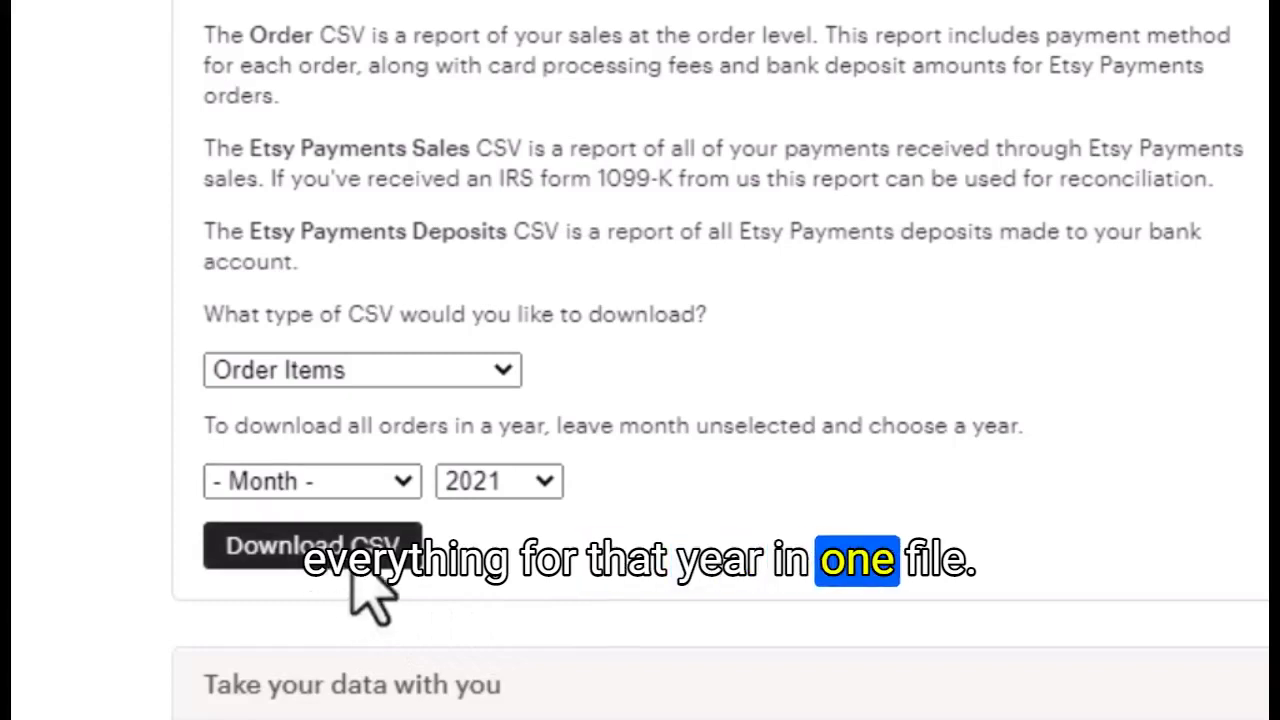
# Step: Switch the CSV type through Orders and Etsy Payments Sales to Etsy Payments Deposits
pyautogui.click(360, 370)
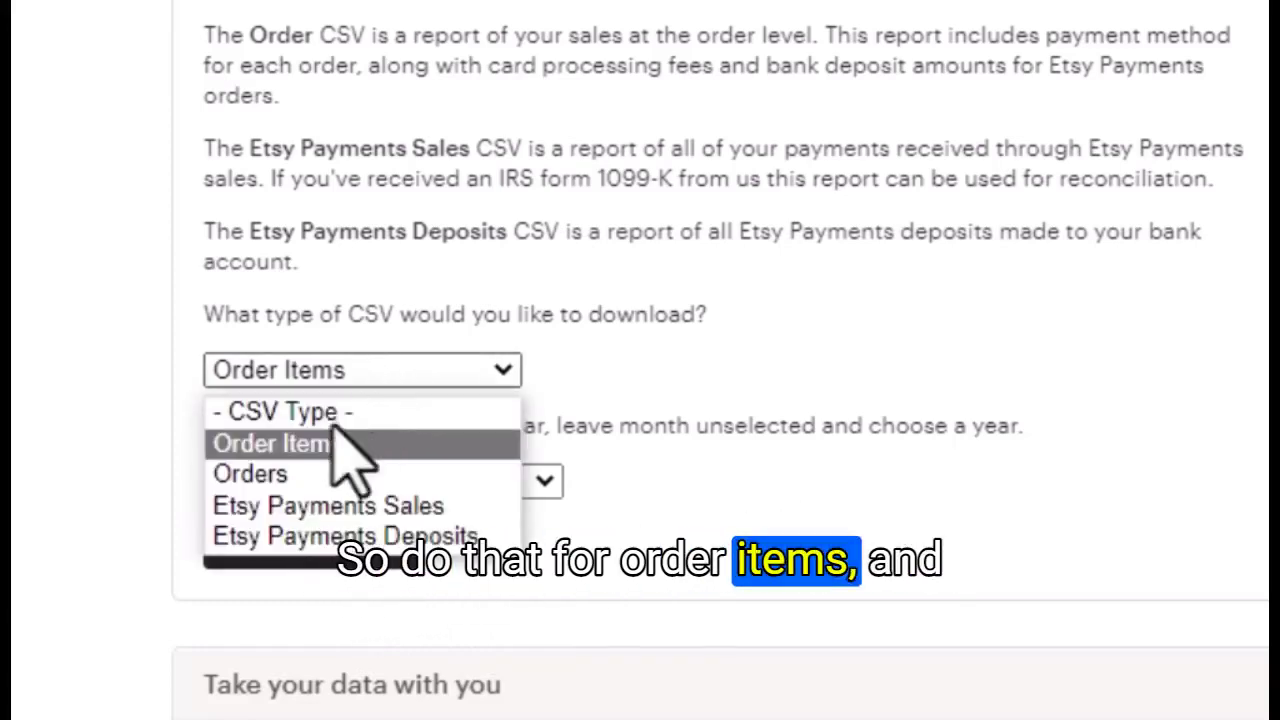
pyautogui.click(293, 472)
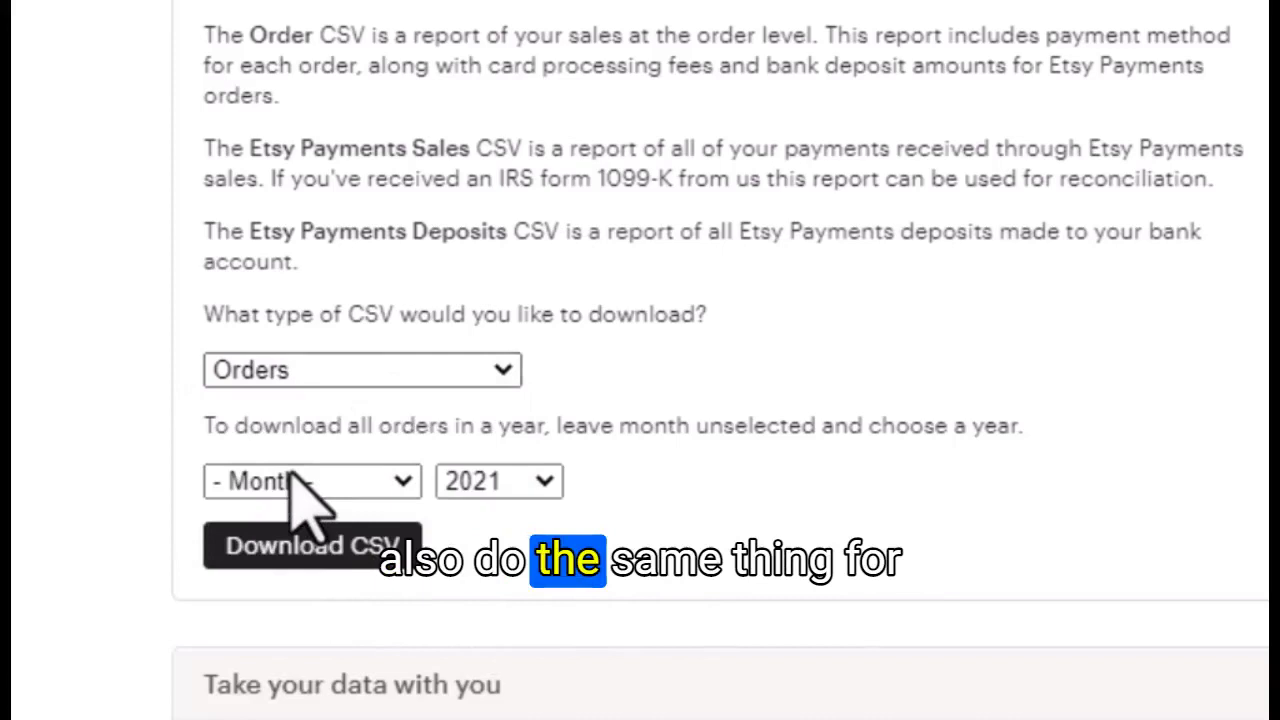
pyautogui.click(405, 374)
pyautogui.click(371, 510)
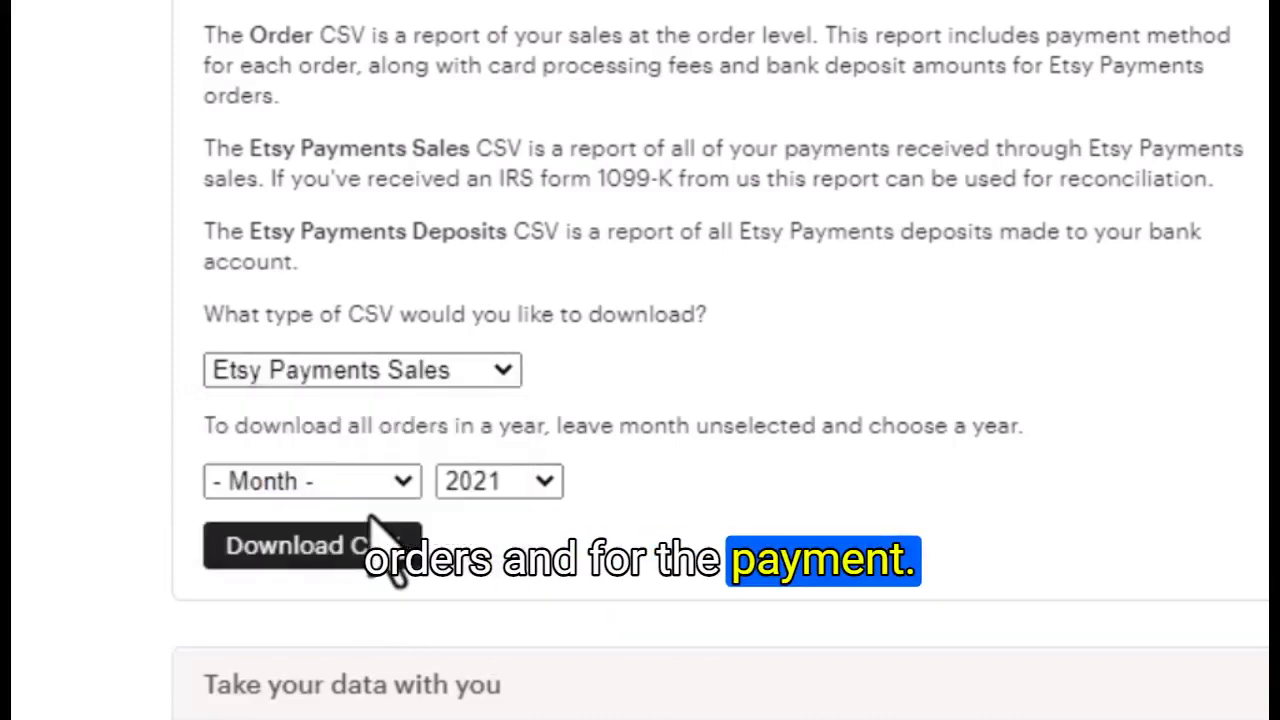
pyautogui.click(505, 372)
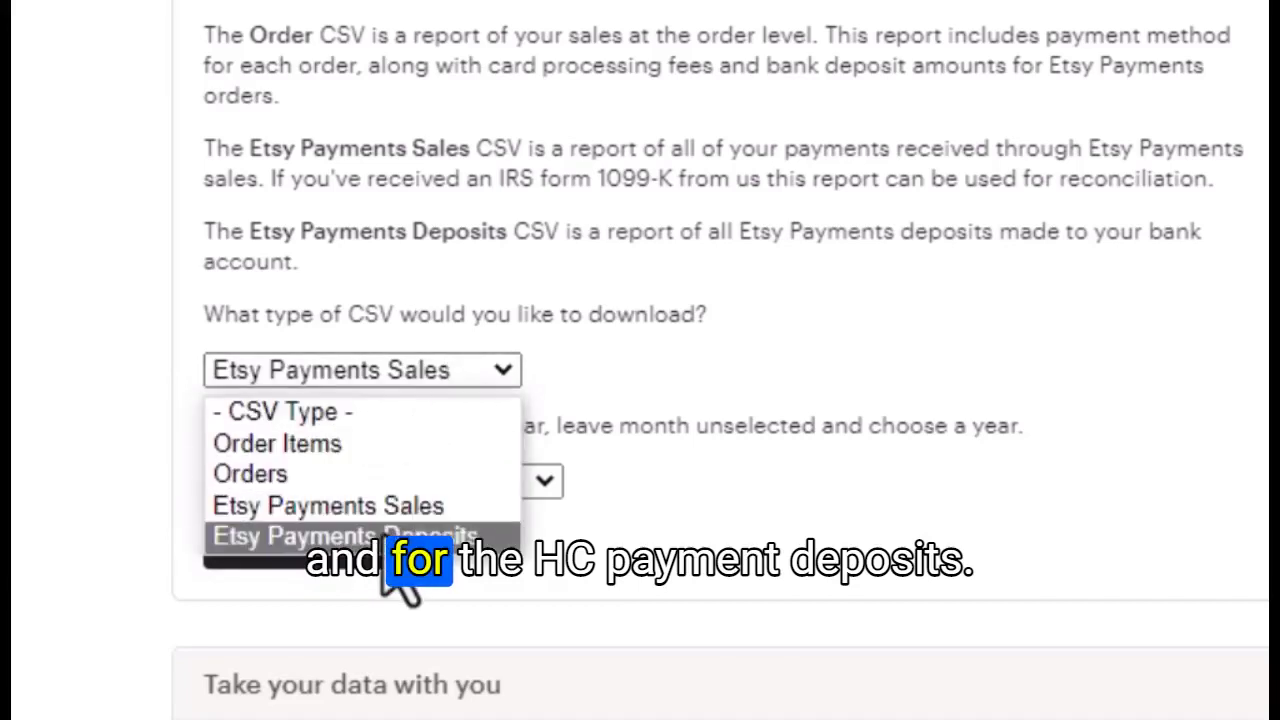
pyautogui.click(395, 538)
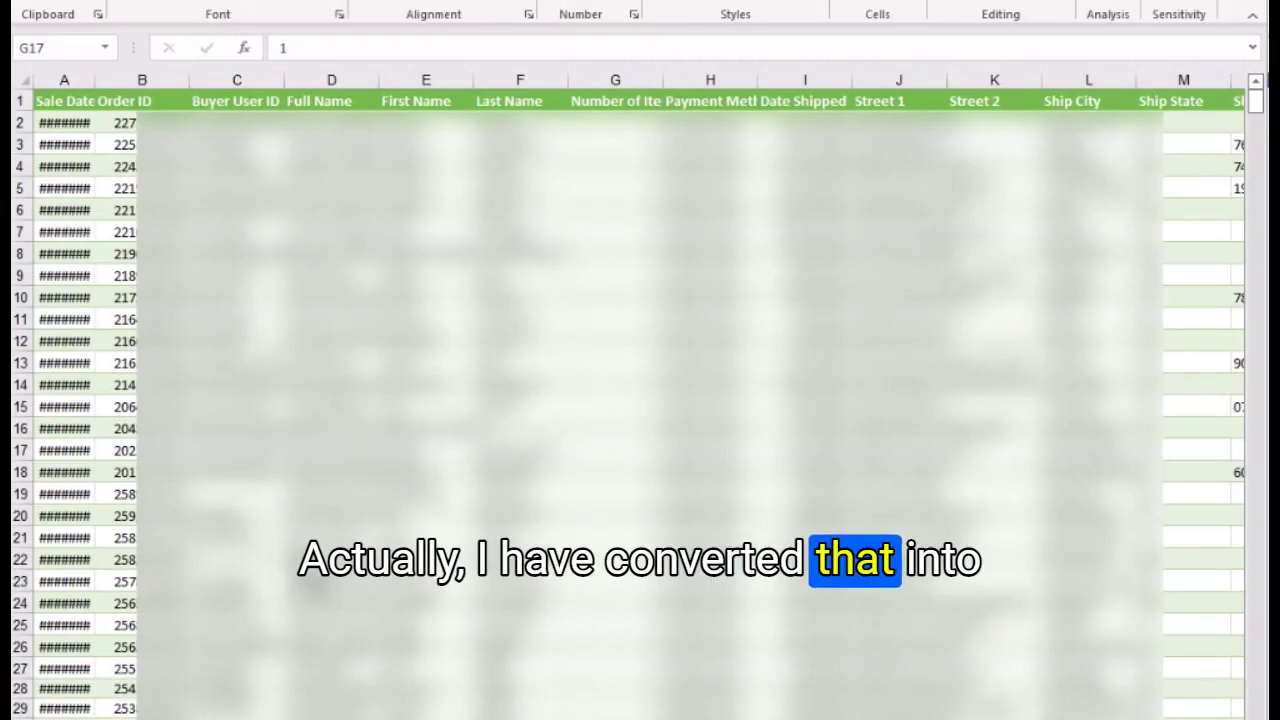
# Step: Scroll through the orders sheet to review the order data
pyautogui.scroll(-1, 640, 400)
pyautogui.scroll(-3, 640, 400)
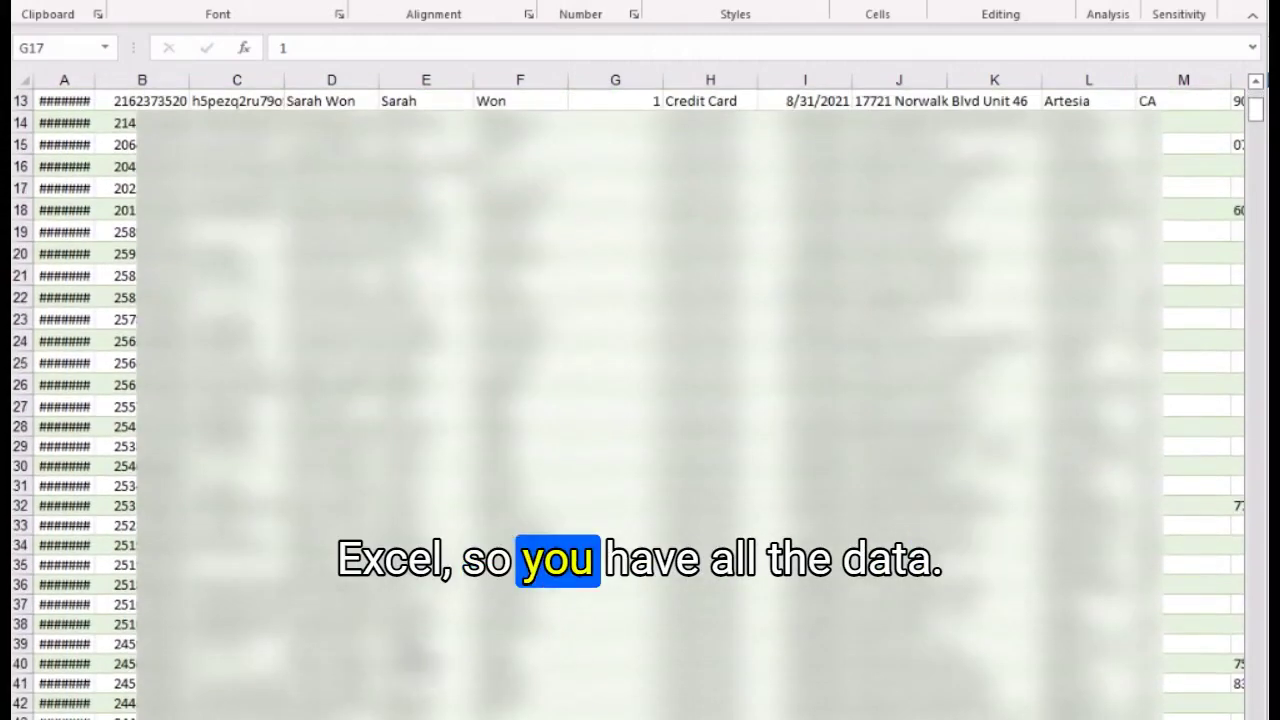
pyautogui.scroll(4, 640, 400)
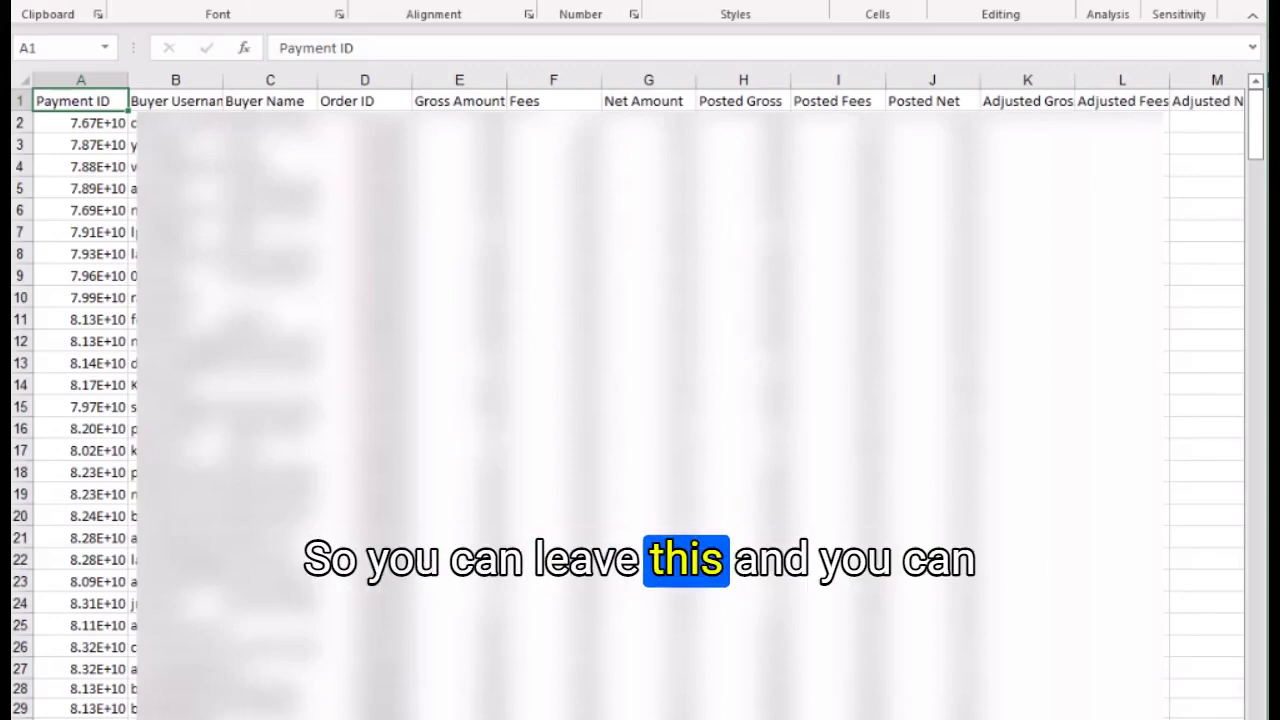
# Step: Move to the Deposits sheet with Ctrl+PageDown and scroll through its rows
pyautogui.hotkey('ctrl', 'pagedown')
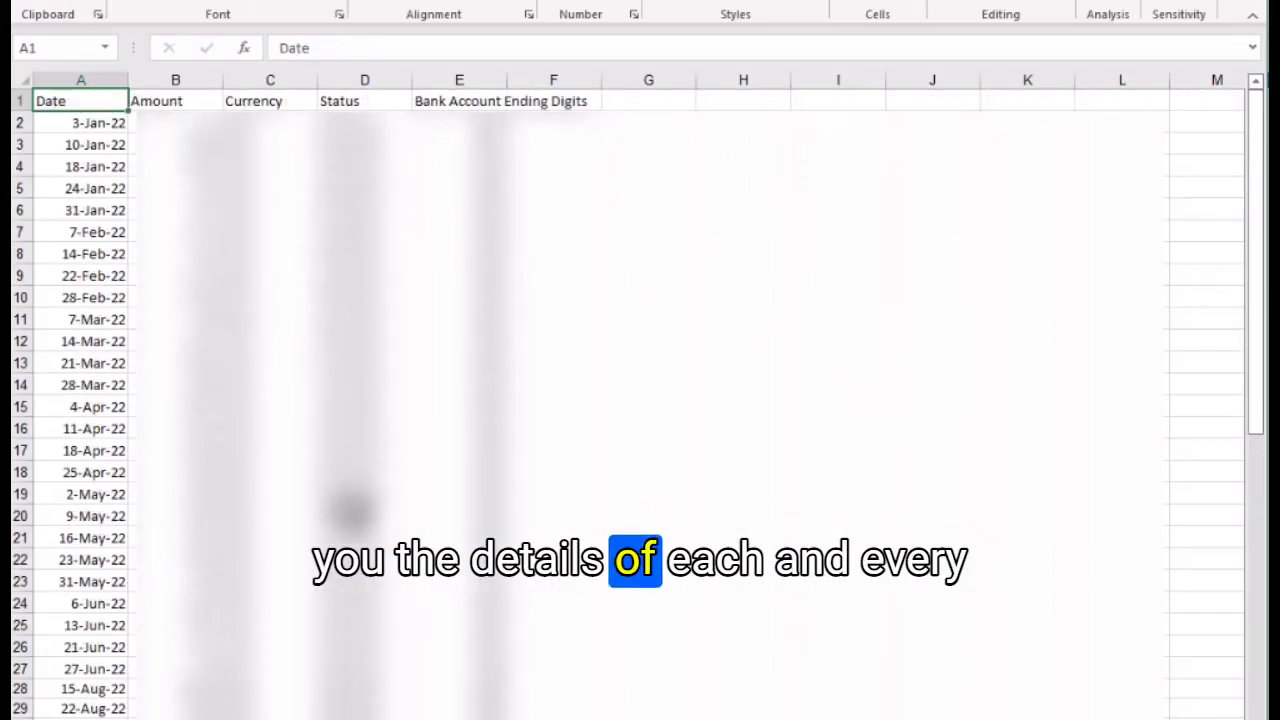
pyautogui.scroll(-2, 640, 400)
pyautogui.scroll(-1, 640, 400)
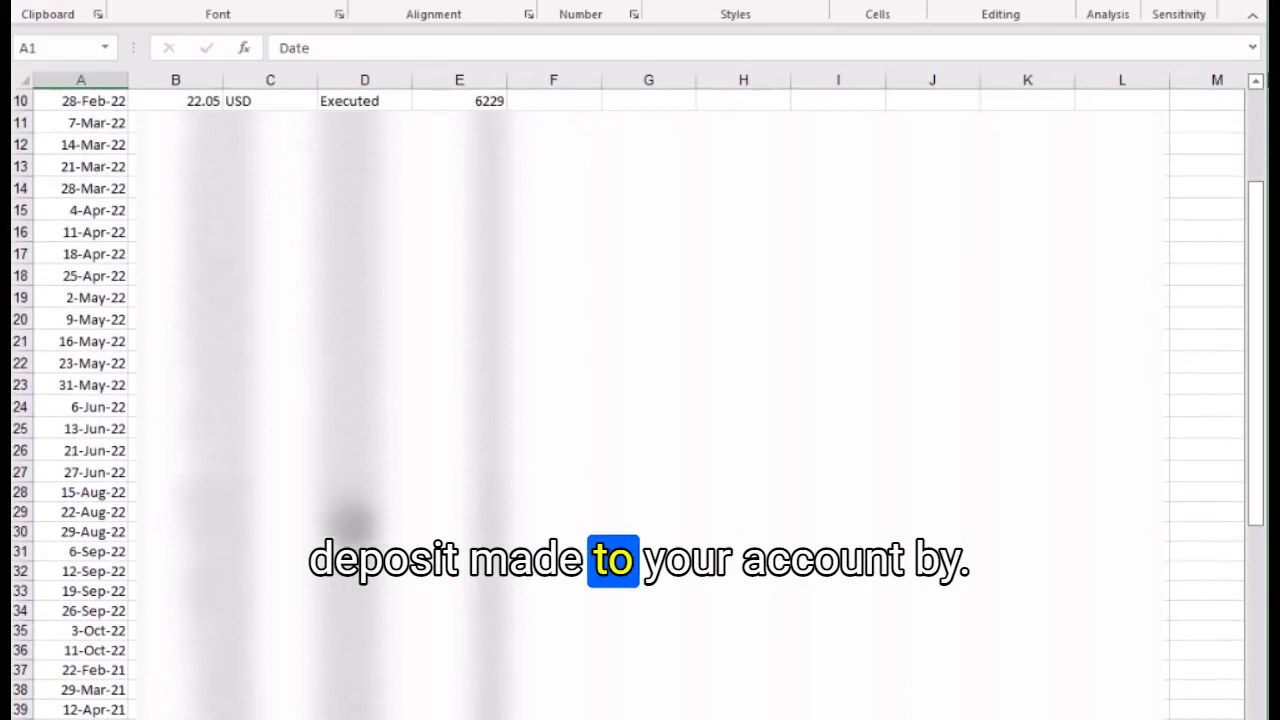
pyautogui.scroll(3, 640, 400)
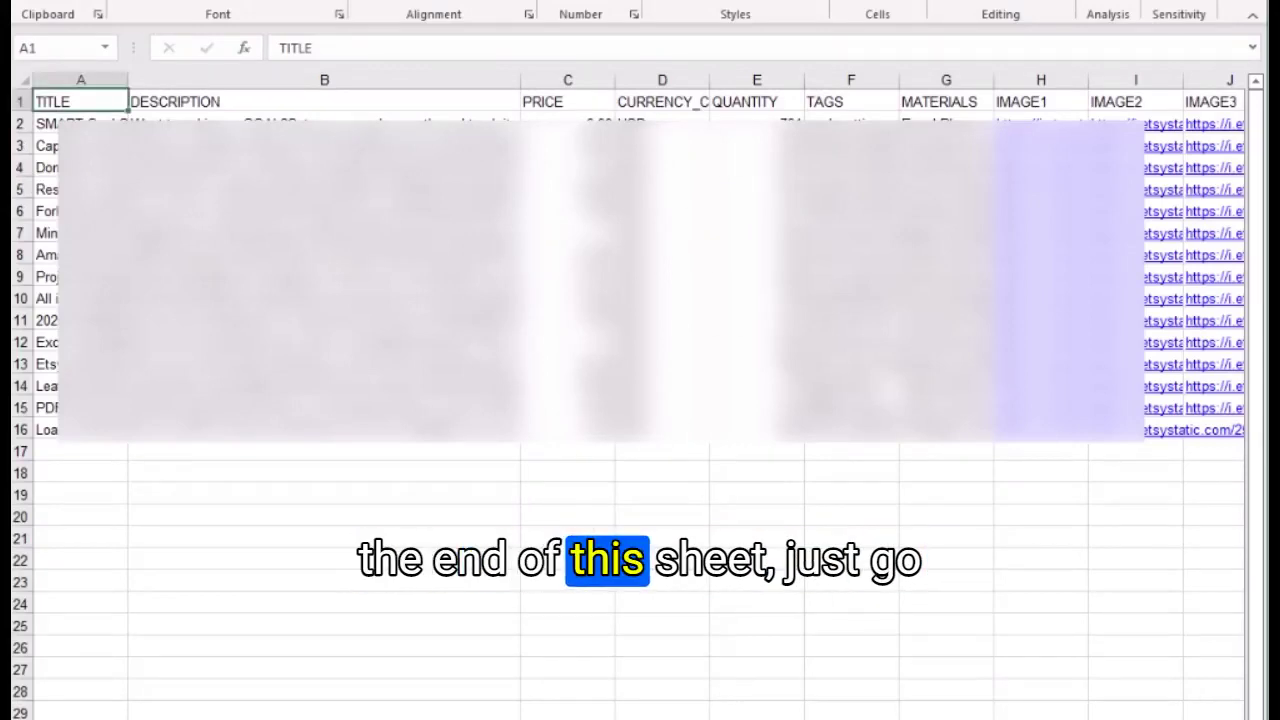
# Step: Scroll the listings sheet right to columns N–Z, showing SKU and Cost
pyautogui.hscroll(6, 640, 270)
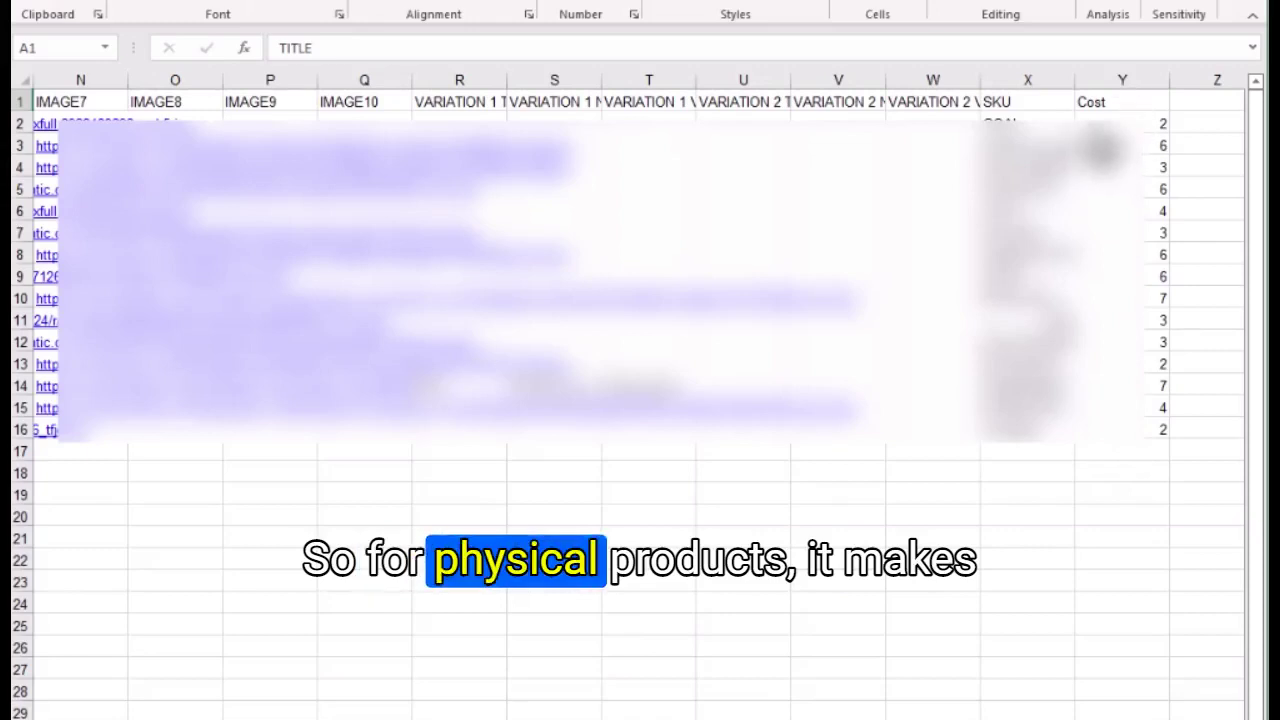
# Step: Select the Cost cells Y2:Y16 and check the values in Y3, Y5, Y8, Y13 and Y16
pyautogui.moveTo(1145, 124); pyautogui.dragTo(1155, 432)
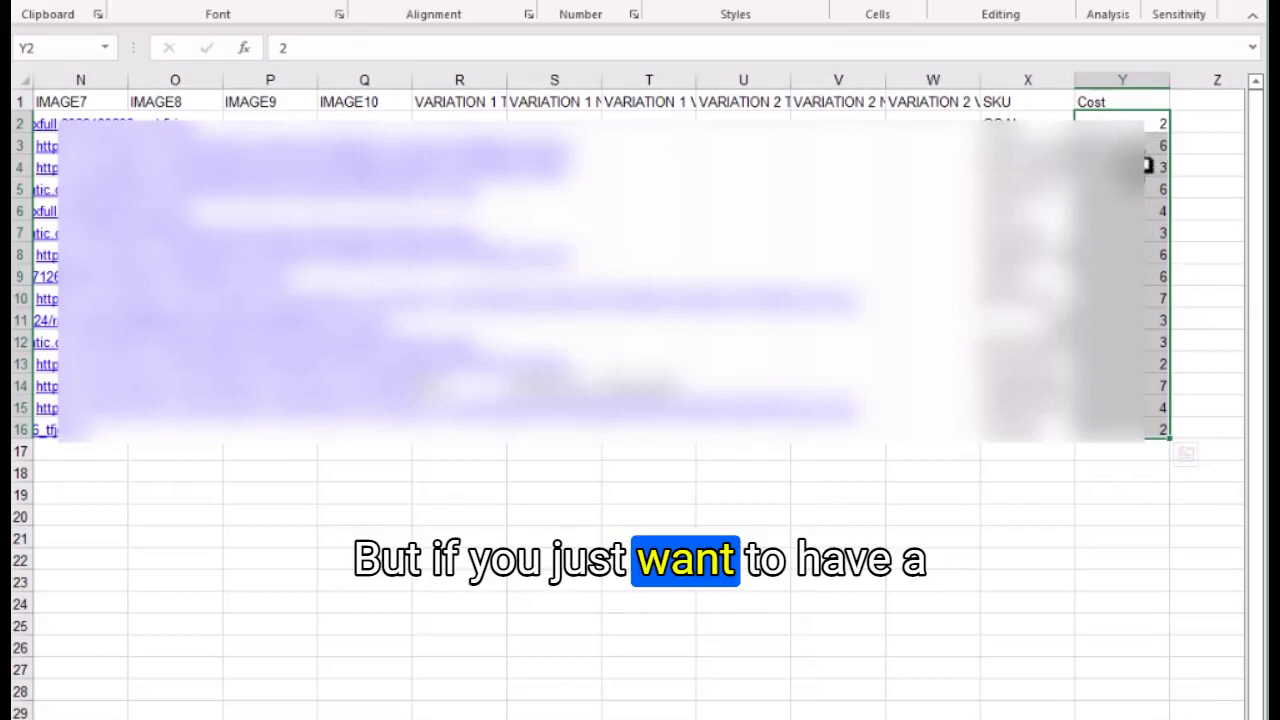
pyautogui.click(1150, 146)
pyautogui.click(1150, 190)
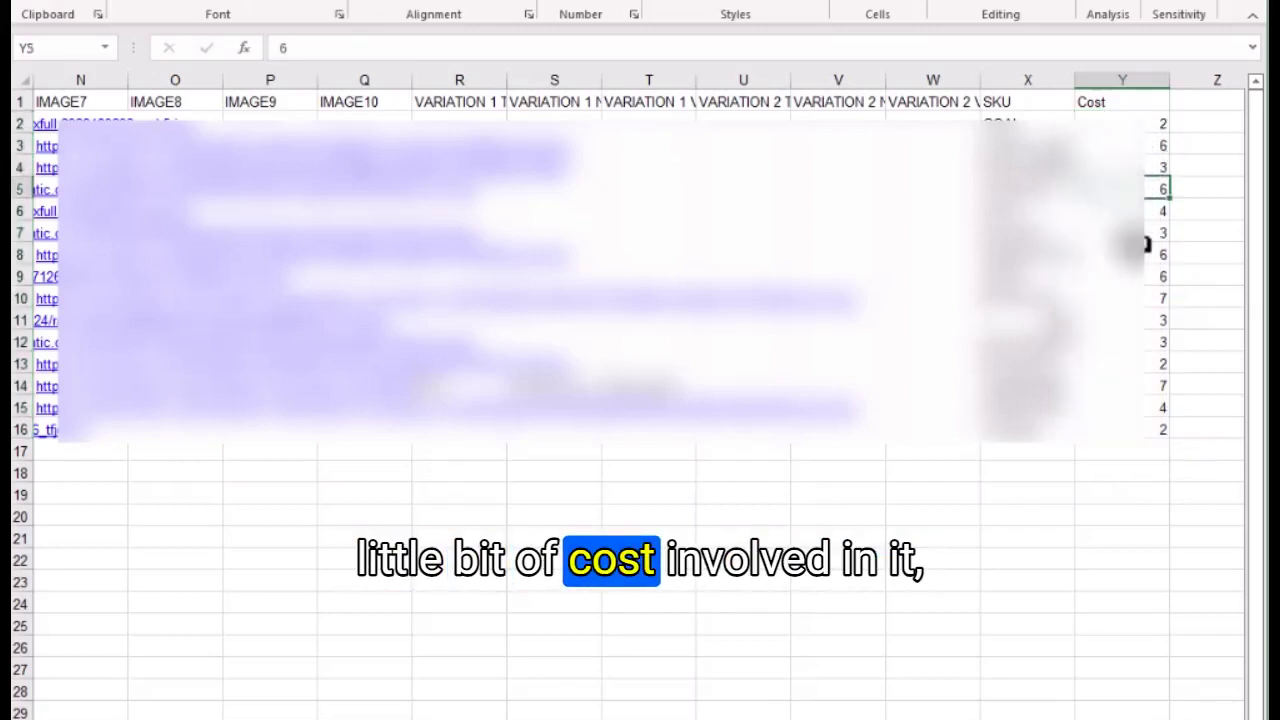
pyautogui.click(1148, 248)
pyautogui.click(1154, 392)
pyautogui.click(1151, 432)
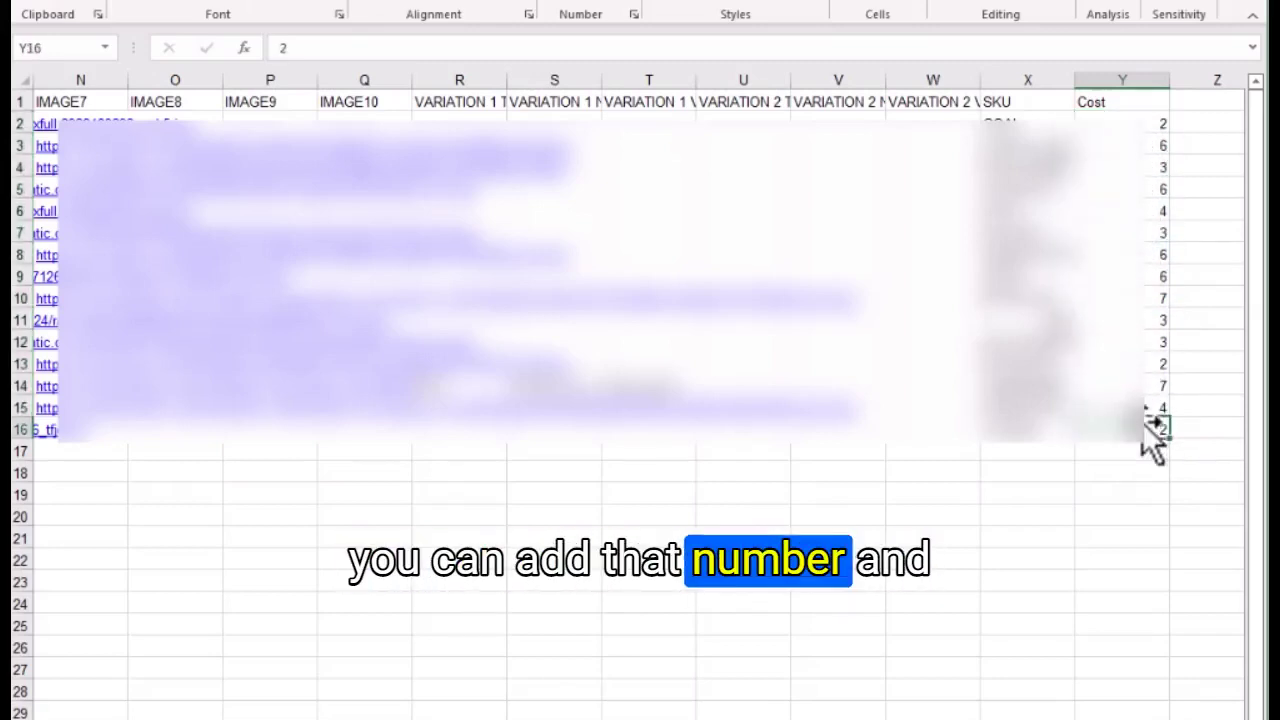
pyautogui.moveTo(1152, 124); pyautogui.dragTo(1146, 431)
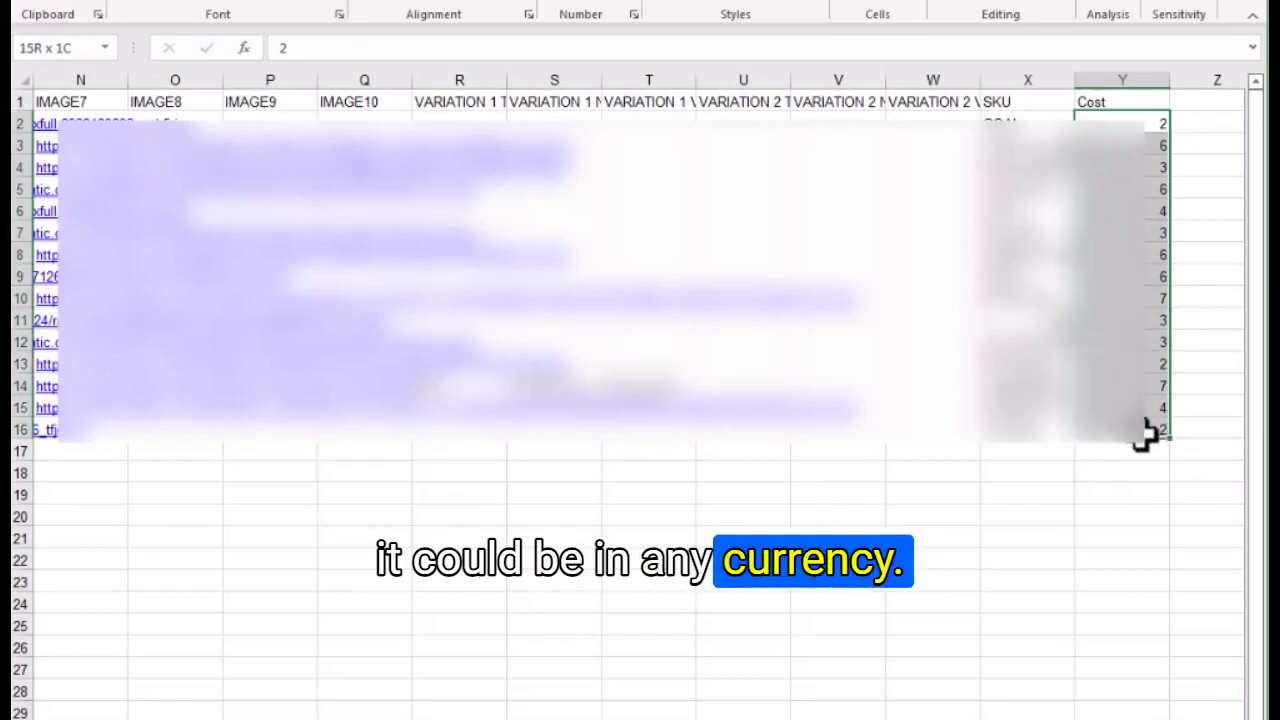
pyautogui.click(1123, 123)
pyautogui.click(1125, 145)
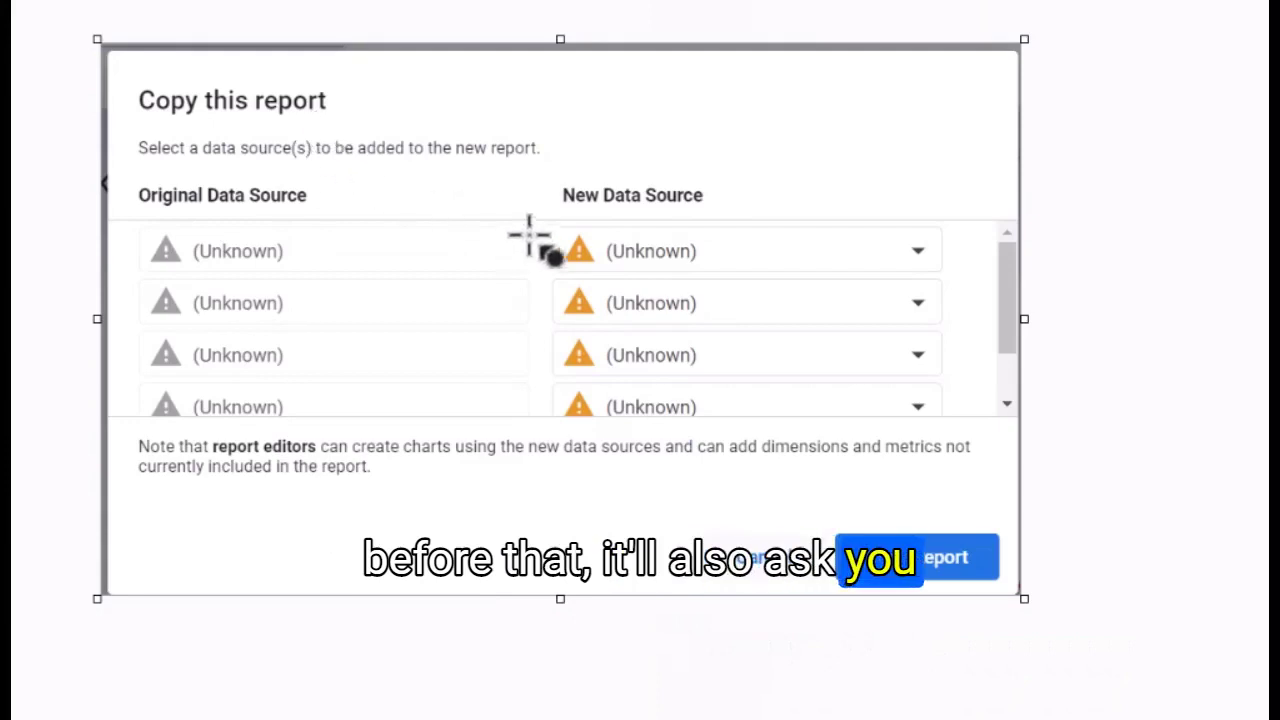
# Step: Drag across the data source pairings in the Copy this report dialog
pyautogui.moveTo(531, 214); pyautogui.dragTo(967, 423)
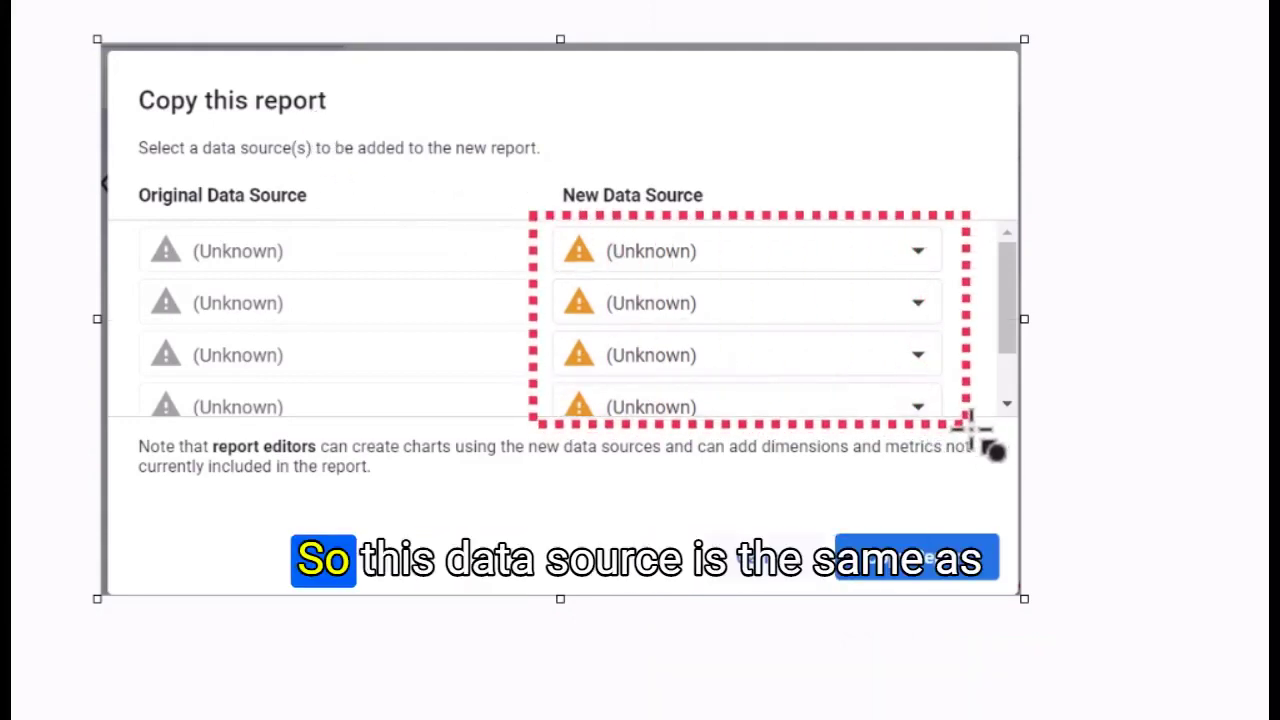